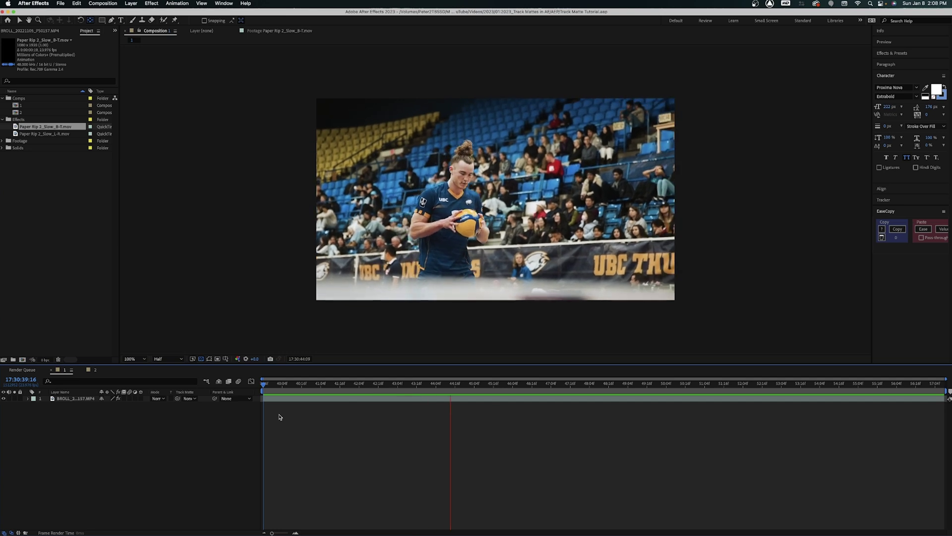
# Add a two-line white text title reading "UBC" and "VOLLEYBALL" over the player footage
pyautogui.press('space')
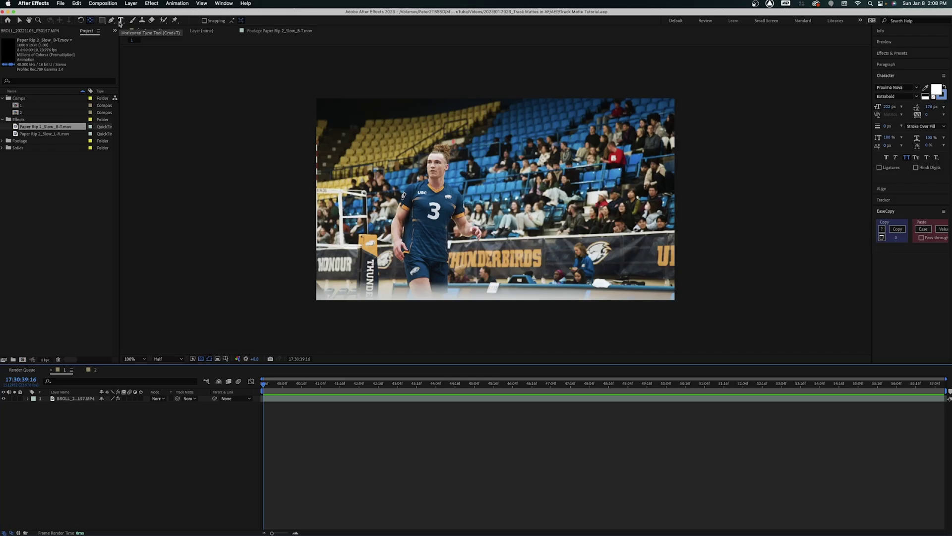
pyautogui.click(120, 20)
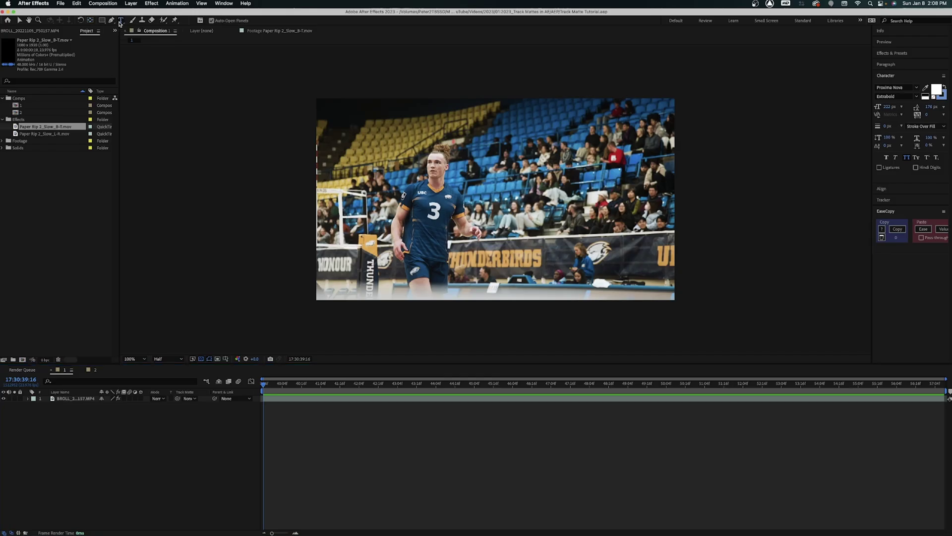
pyautogui.click(382, 158)
pyautogui.write('UBC')
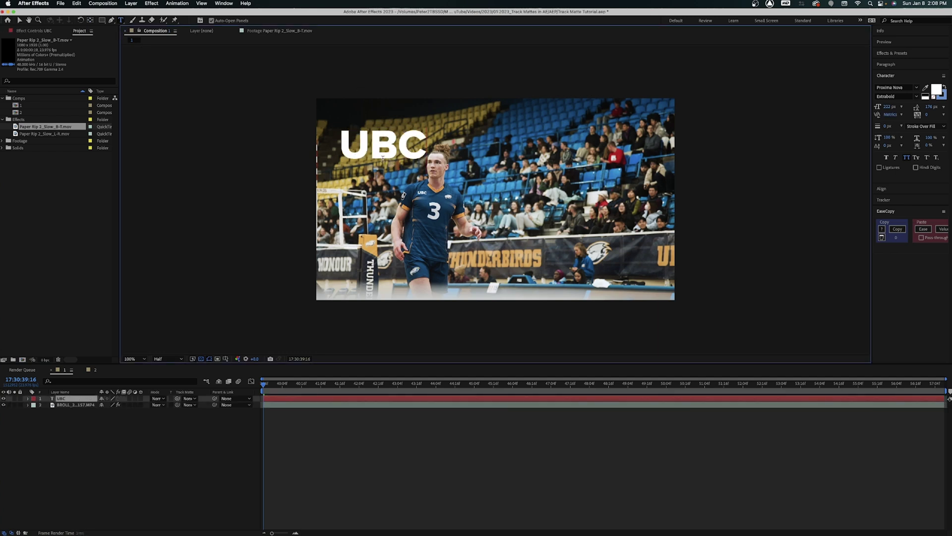
pyautogui.press('Return')
pyautogui.write('VOLLEYBALL')
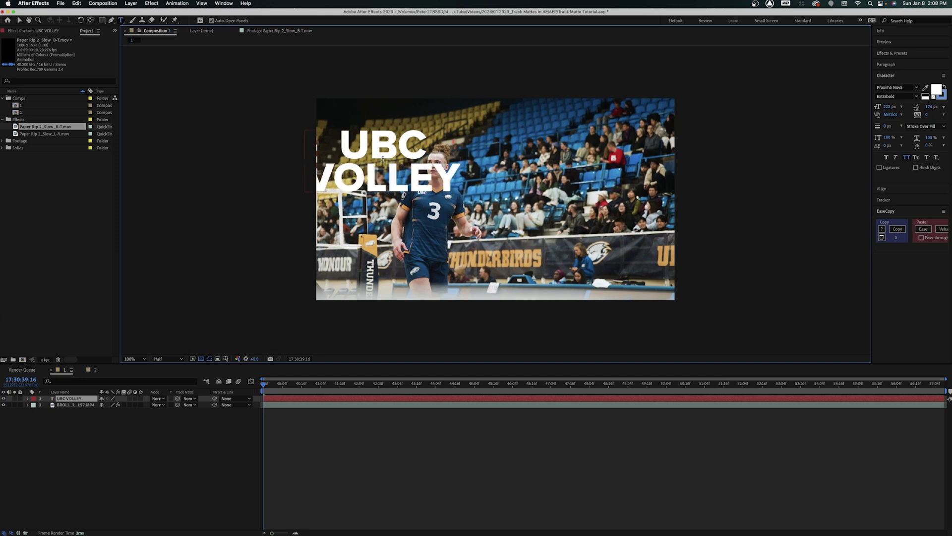
# Enlarge the "UBC" line to about the width of "VOLLEYBALL" and centre the title horizontally and vertically in the composition
pyautogui.press('super+a')
pyautogui.moveTo(887, 107); pyautogui.dragTo(951, 110)
pyautogui.moveTo(889, 112); pyautogui.dragTo(898, 108)
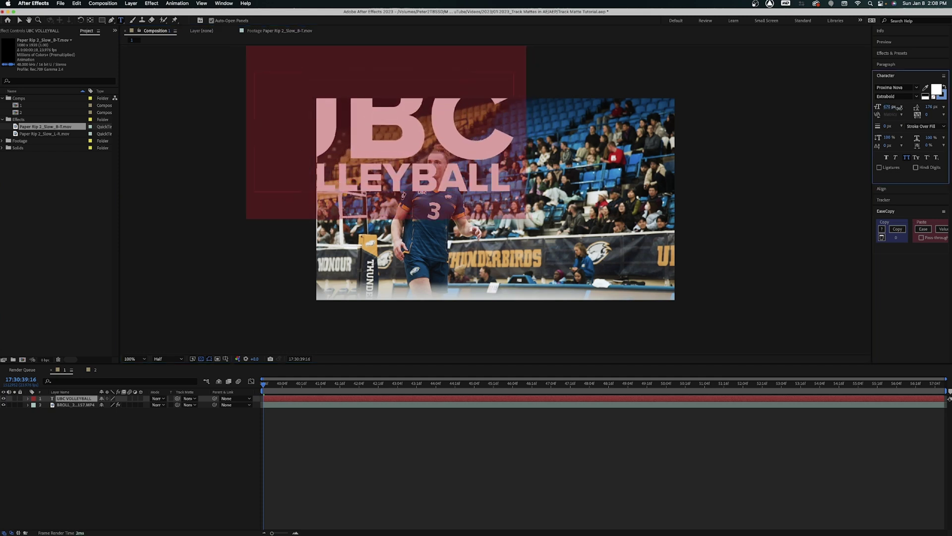
pyautogui.click(885, 75)
pyautogui.click(881, 87)
pyautogui.click(892, 106)
pyautogui.click(931, 106)
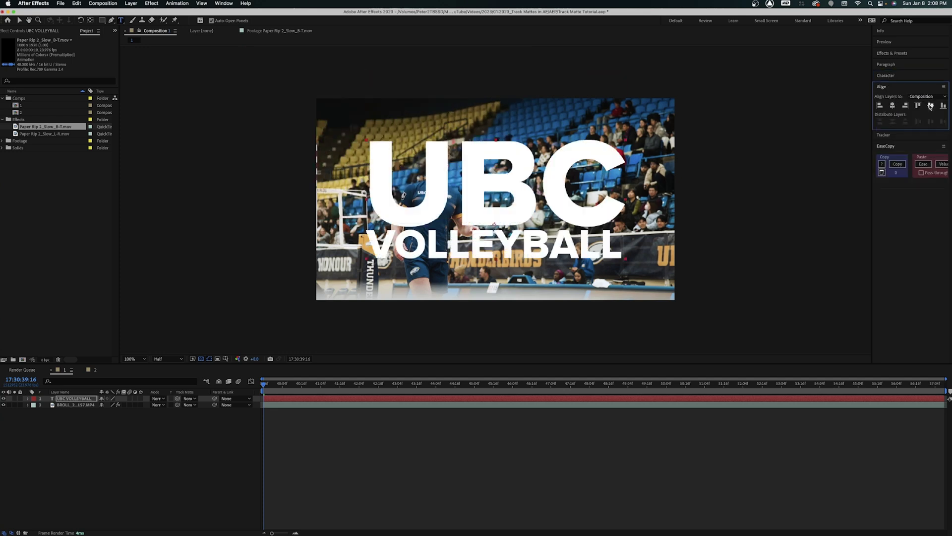
# Scale the UBC VOLLEYBALL text layer up until it nearly spans the frame width, and preview the composition
pyautogui.click(128, 398)
pyautogui.press('s')
pyautogui.moveTo(112, 405); pyautogui.dragTo(121, 404)
pyautogui.press('s')
pyautogui.press('space')
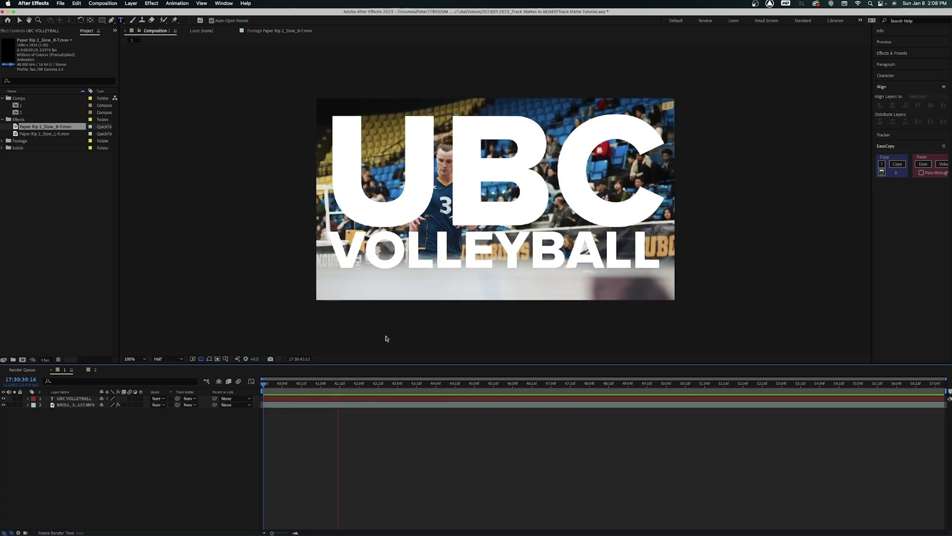
pyautogui.press('space')
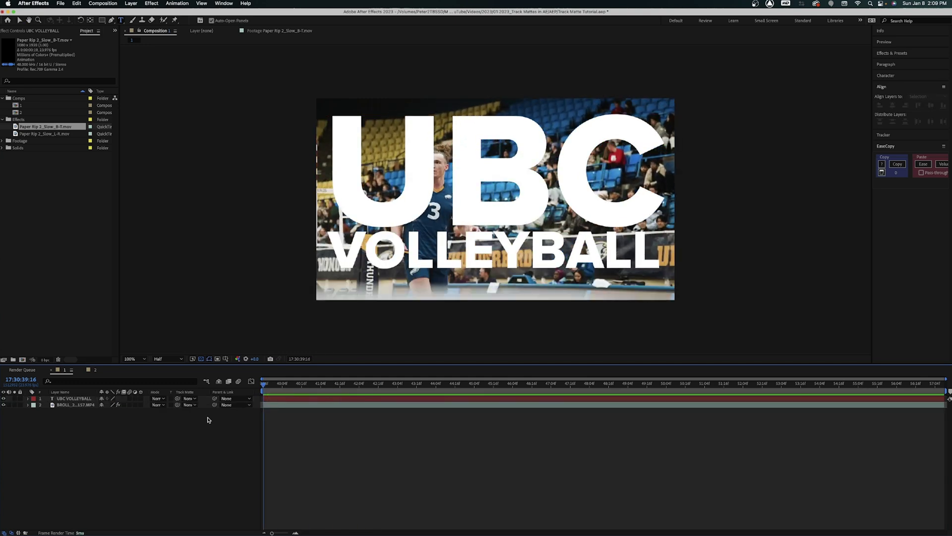
# Look at the footage layer's track matte choices and toggle the mode and track matte columns off and on
pyautogui.click(189, 405)
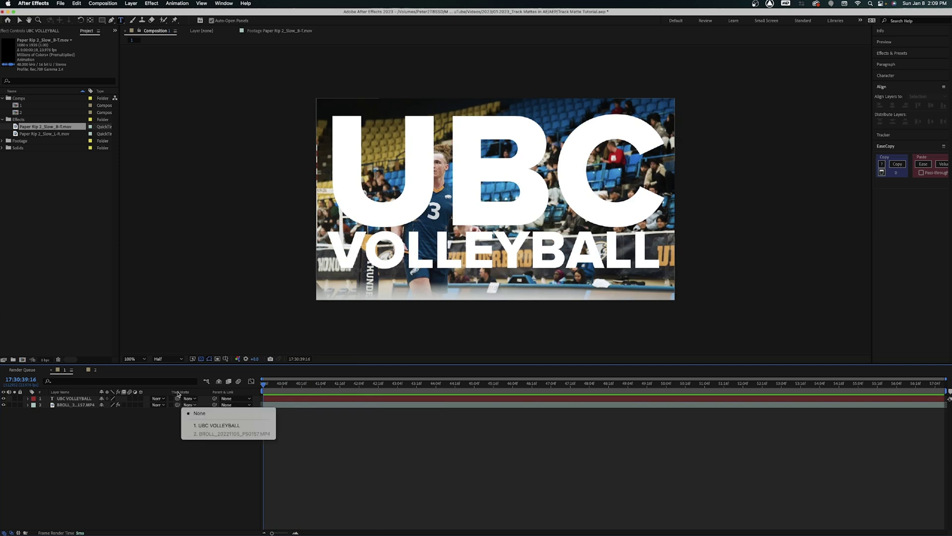
pyautogui.click(249, 461)
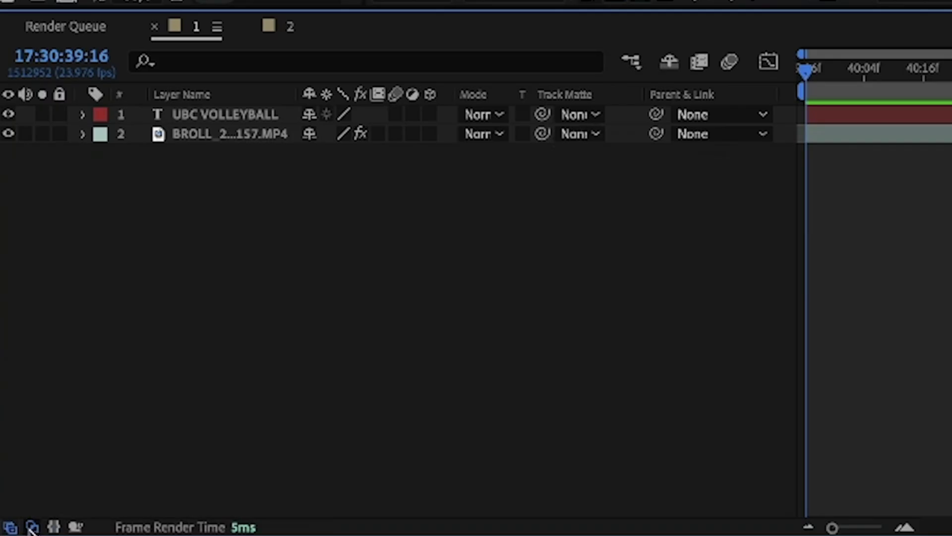
pyautogui.click(31, 528)
pyautogui.click(31, 528)
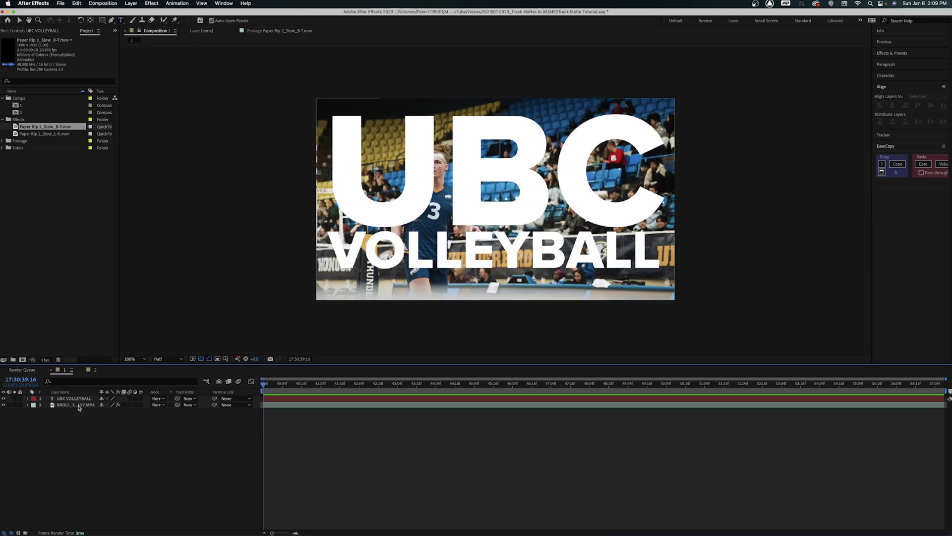
# Set the UBC VOLLEYBALL text layer as the footage layer's track matte and preview the footage inside the letters
pyautogui.click(285, 133)
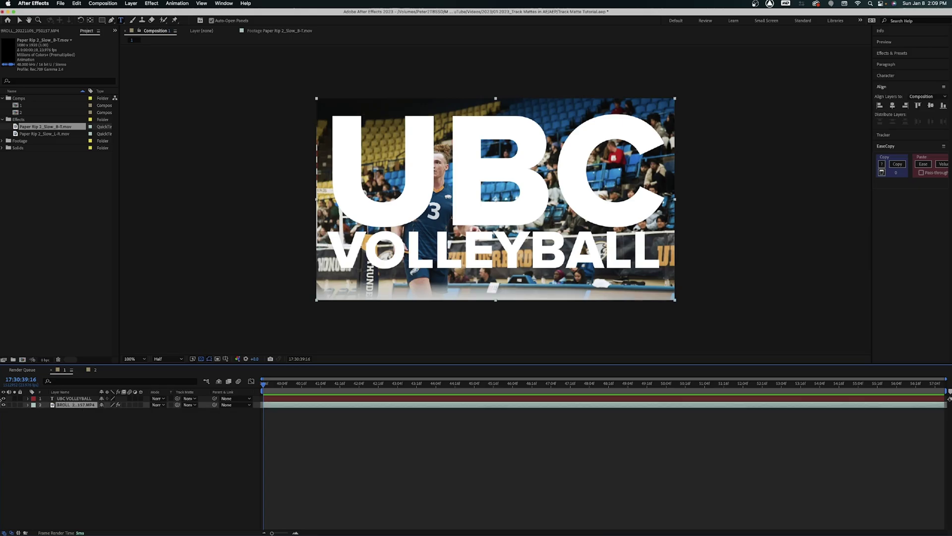
pyautogui.click(3, 404)
pyautogui.click(187, 404)
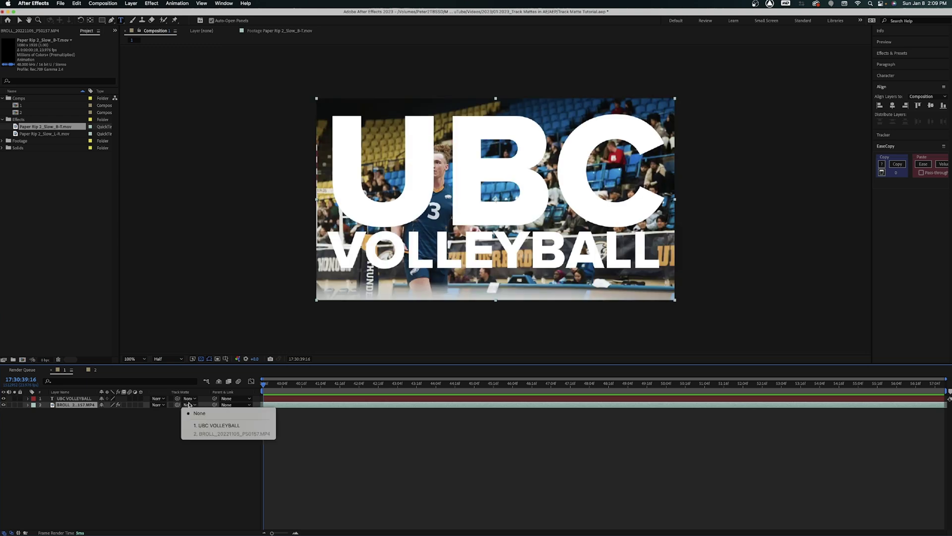
pyautogui.click(204, 427)
pyautogui.click(207, 405)
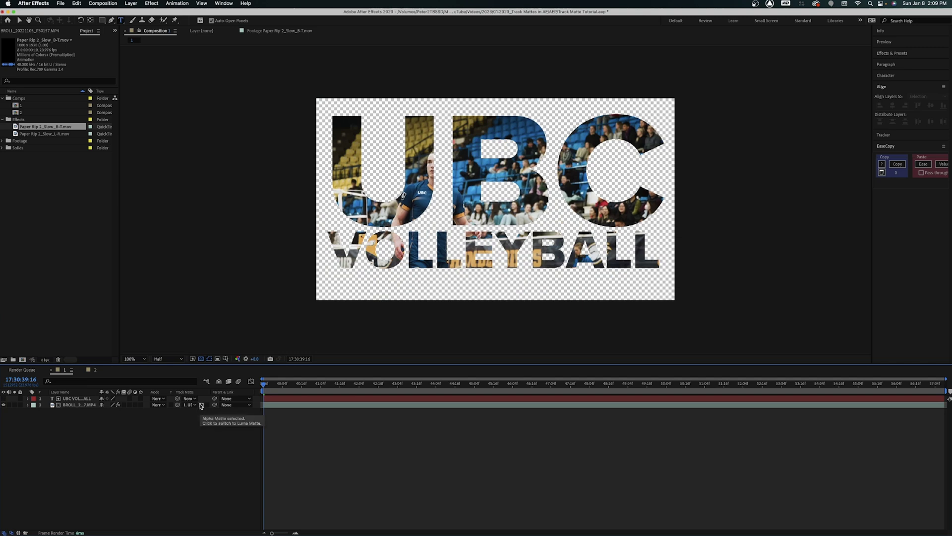
pyautogui.click(202, 405)
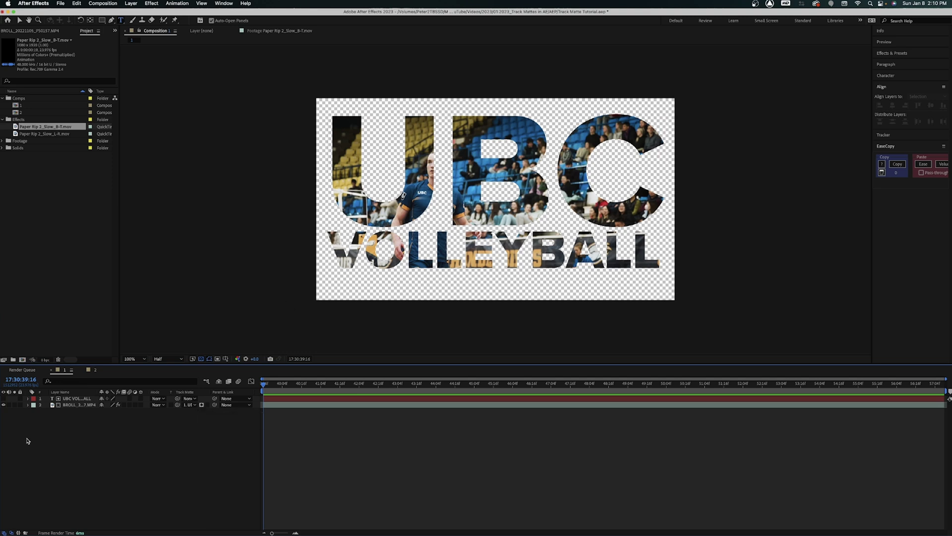
pyautogui.click(60, 405)
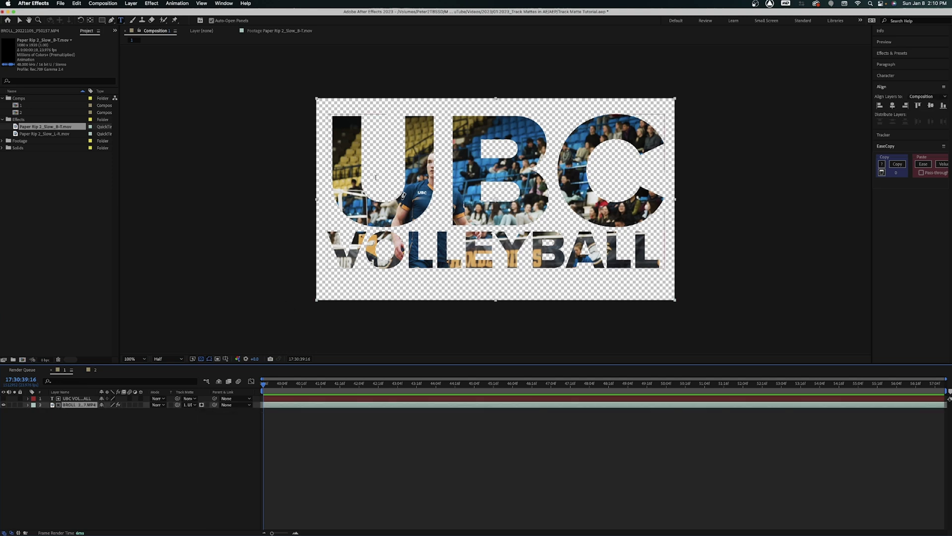
pyautogui.press('space')
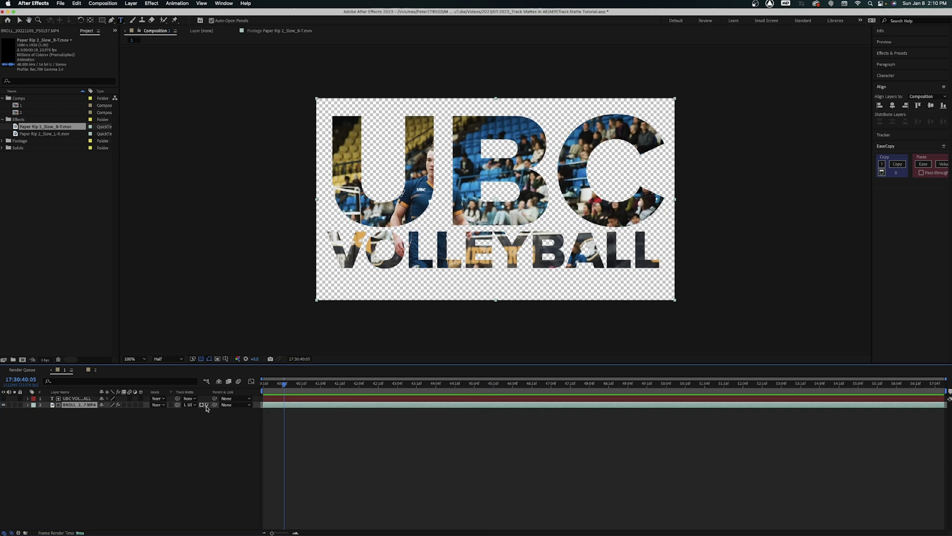
# Invert the footage layer's track matte to cut the letters out of the footage, and play the result
pyautogui.click(202, 404)
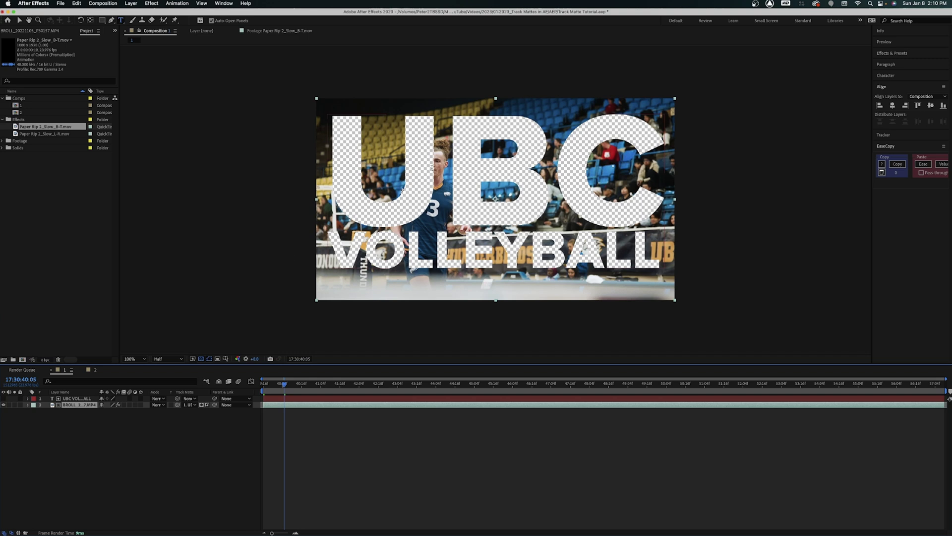
pyautogui.click(207, 428)
pyautogui.press('space')
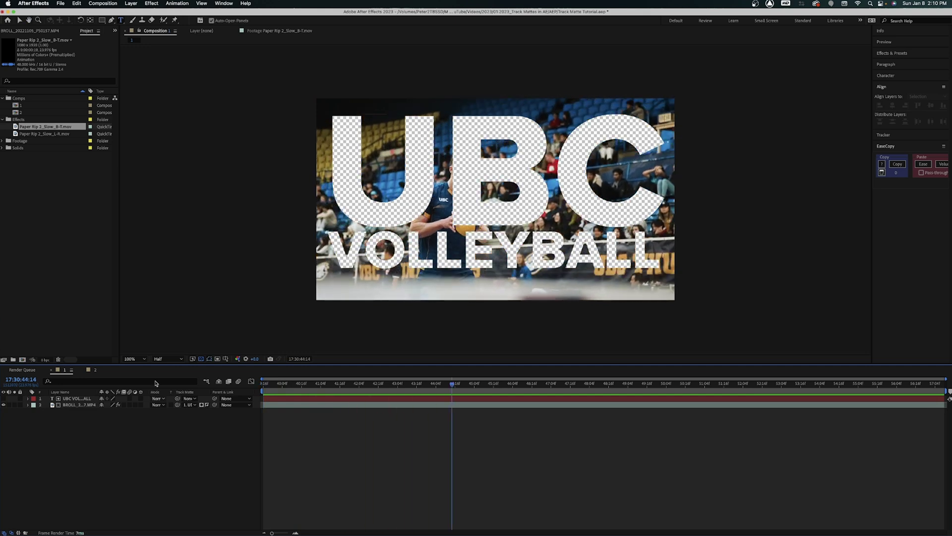
# Create a full-frame solid in a dark blue sampled from the footage and place it beneath the footage layer
pyautogui.click(131, 3)
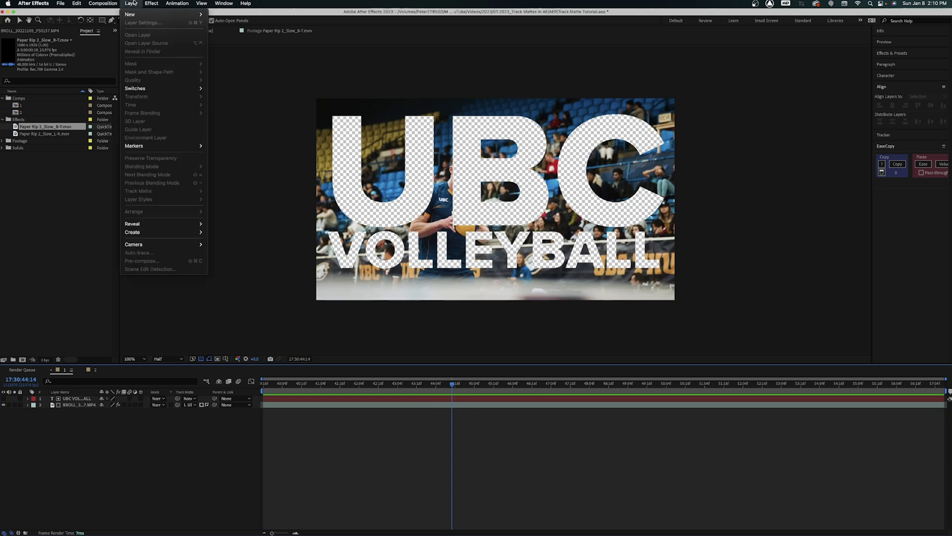
pyautogui.moveTo(141, 14)
pyautogui.click(218, 22)
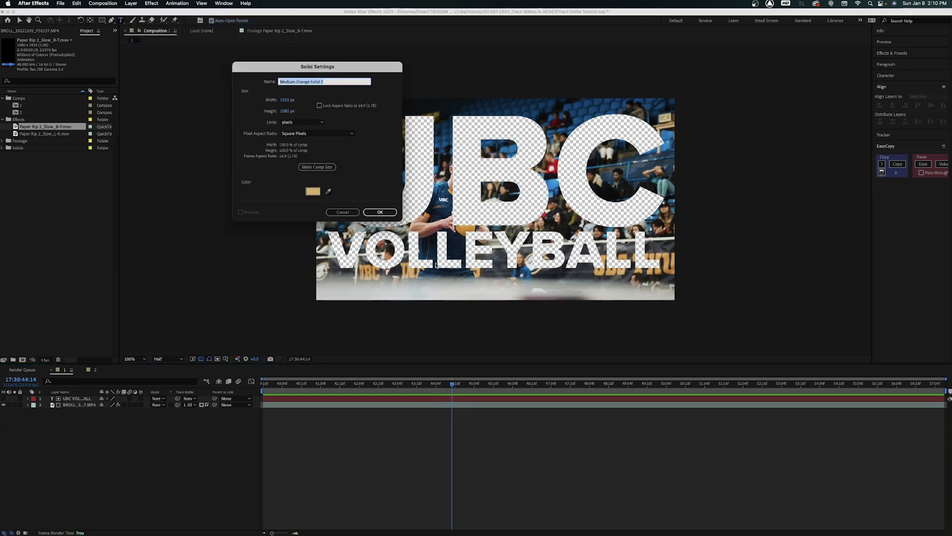
pyautogui.click(327, 191)
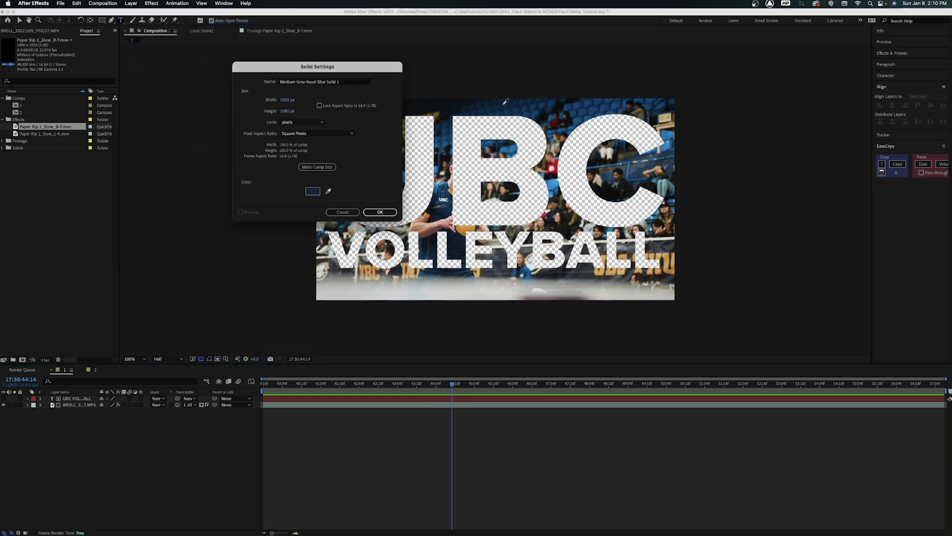
pyautogui.click(380, 212)
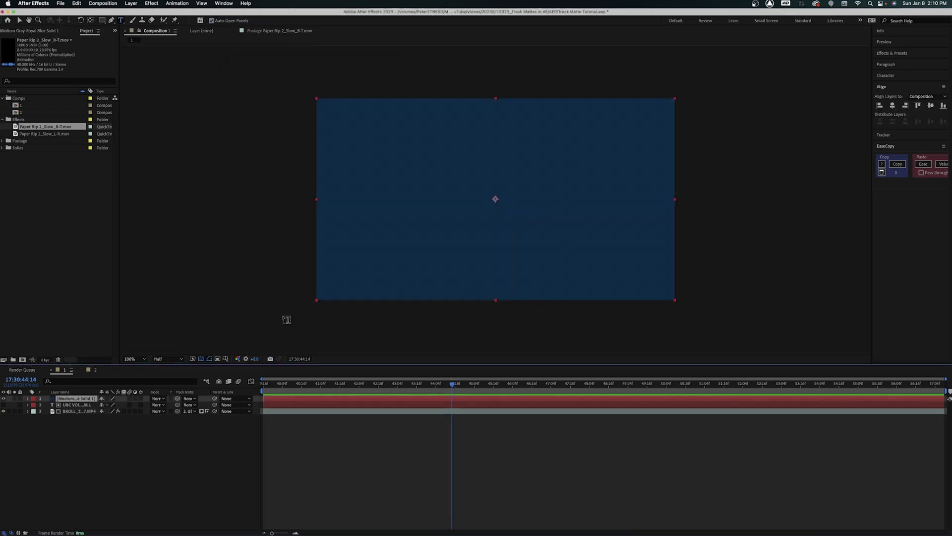
pyautogui.moveTo(84, 402); pyautogui.dragTo(86, 418)
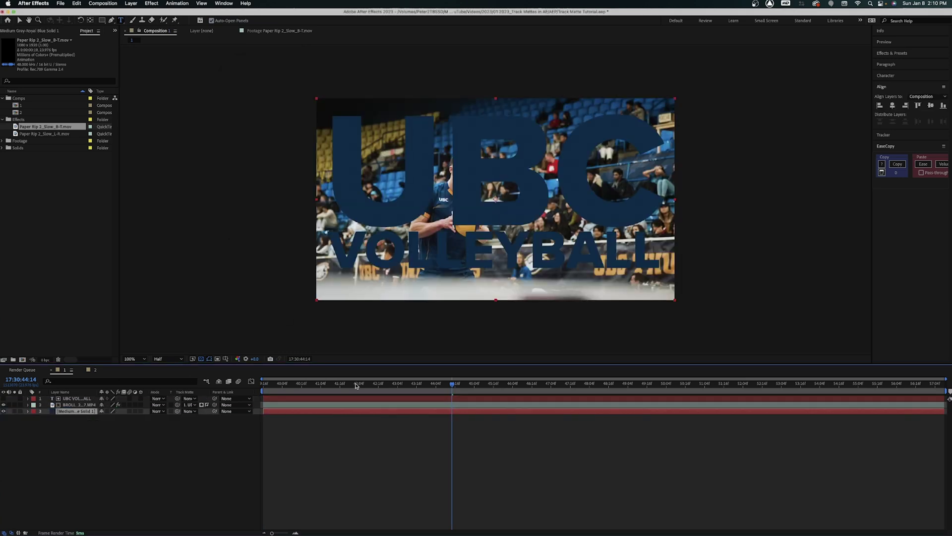
# Apply the Texturize effect to the dark blue solid
pyautogui.hotkey('ctrl', 'space')
pyautogui.write('textu')
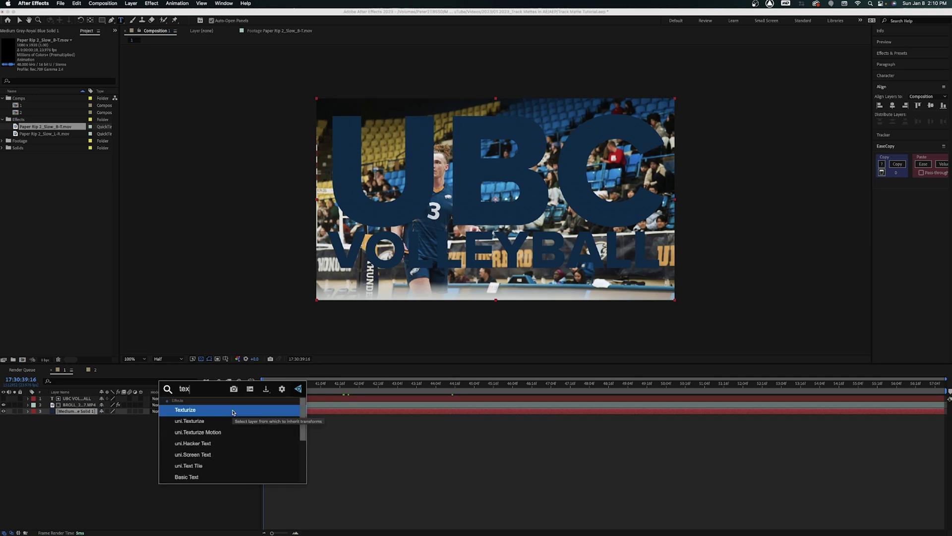
pyautogui.press('Return')
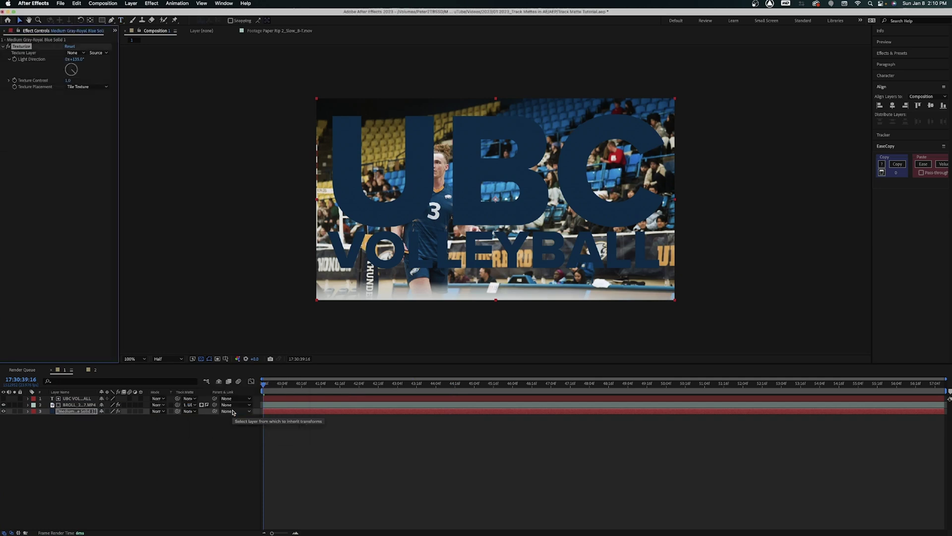
# Set Texturize to use the BROLL footage layer with Effects & Masks and a texture contrast of 0.2, and preview it
pyautogui.click(79, 53)
pyautogui.click(99, 81)
pyautogui.click(98, 53)
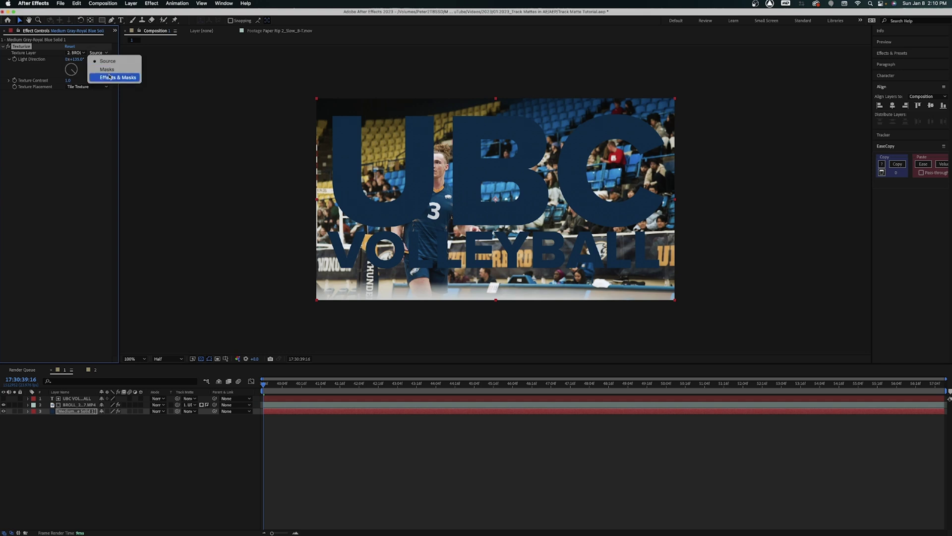
pyautogui.click(110, 77)
pyautogui.click(217, 442)
pyautogui.press('space')
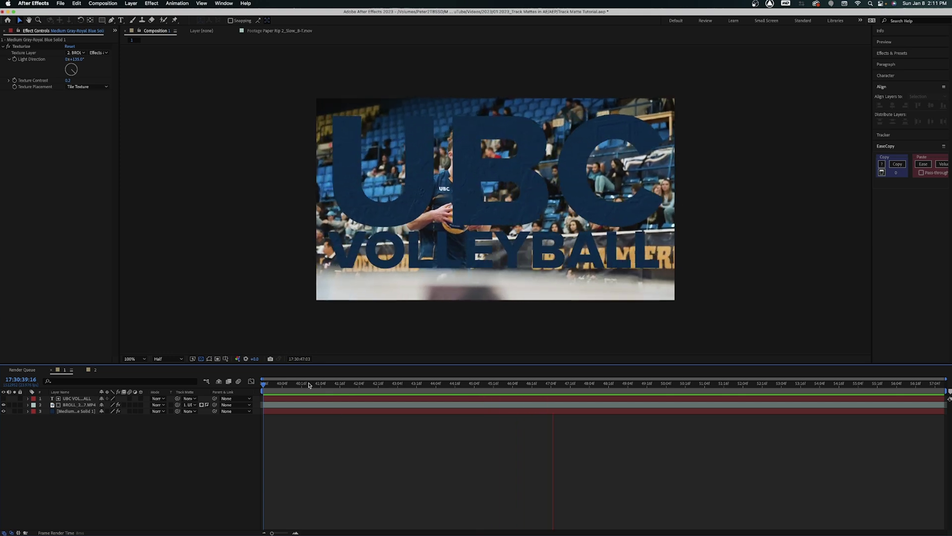
pyautogui.click(284, 384)
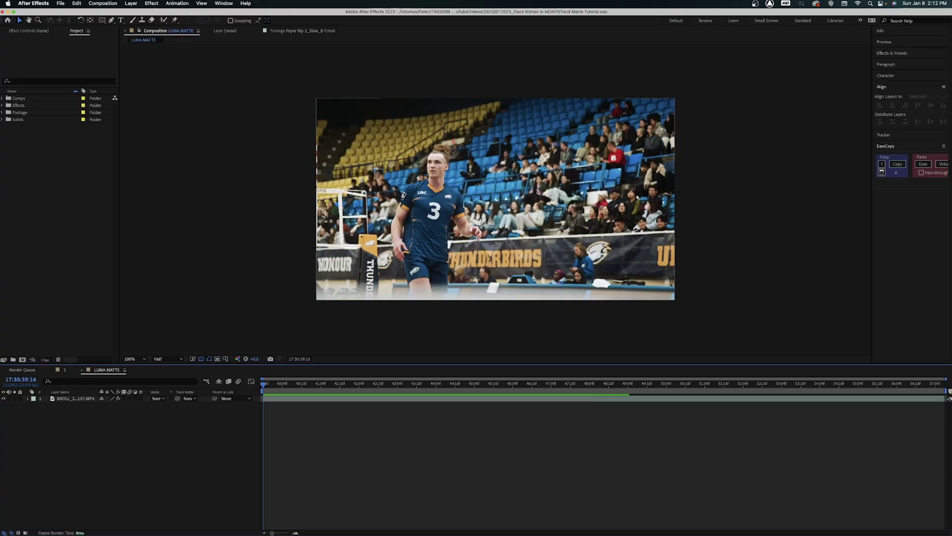
# Create a new composition named CIRCLE and add a full-frame black solid to it
pyautogui.click(22, 360)
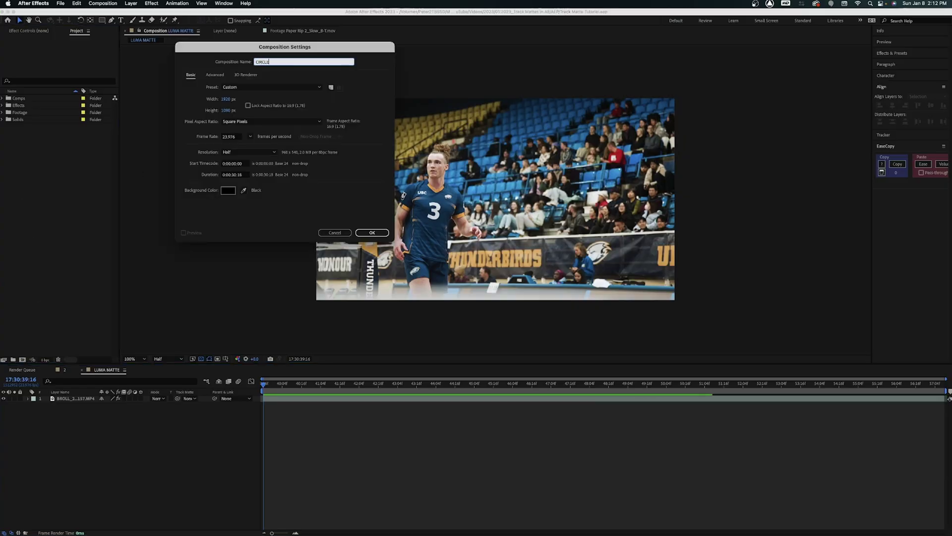
pyautogui.press('Return')
pyautogui.click(152, 4)
pyautogui.moveTo(131, 3)
pyautogui.moveTo(164, 14)
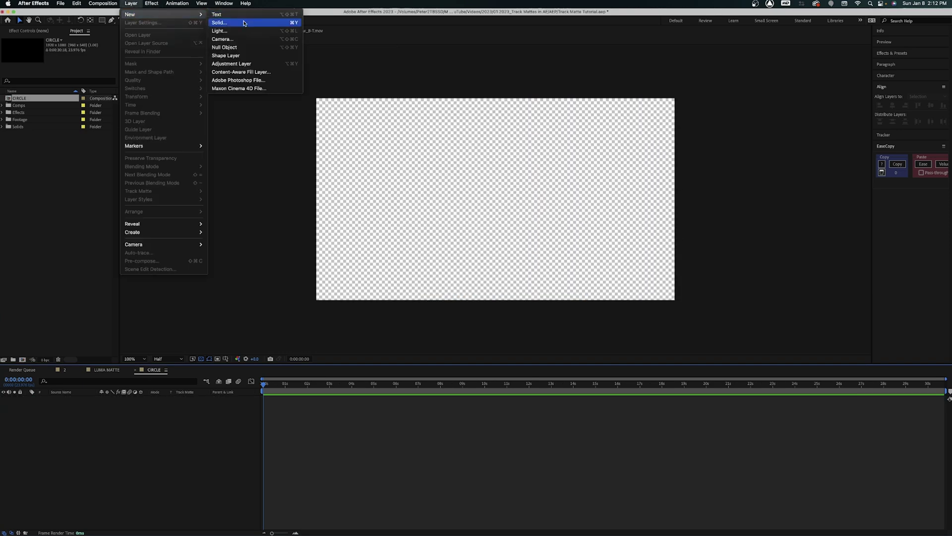
pyautogui.click(246, 22)
pyautogui.click(318, 193)
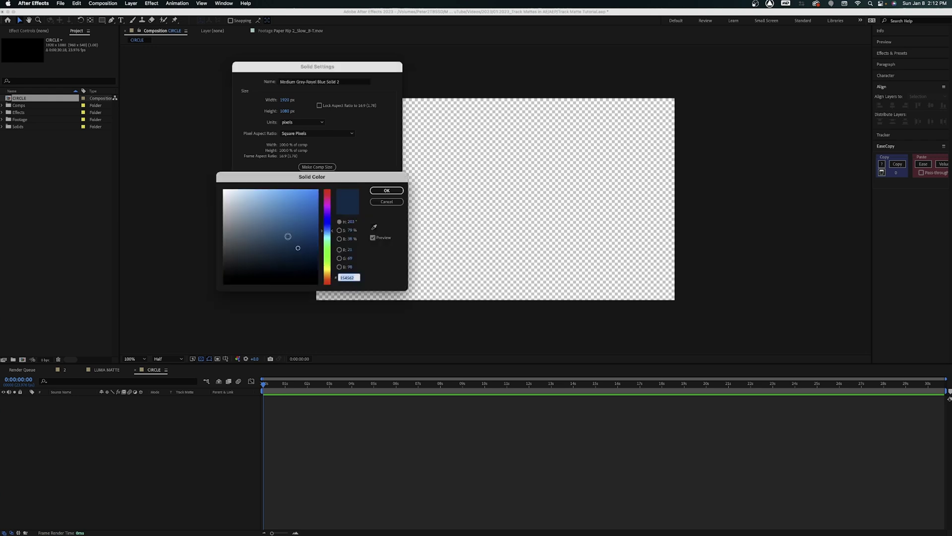
pyautogui.click(385, 191)
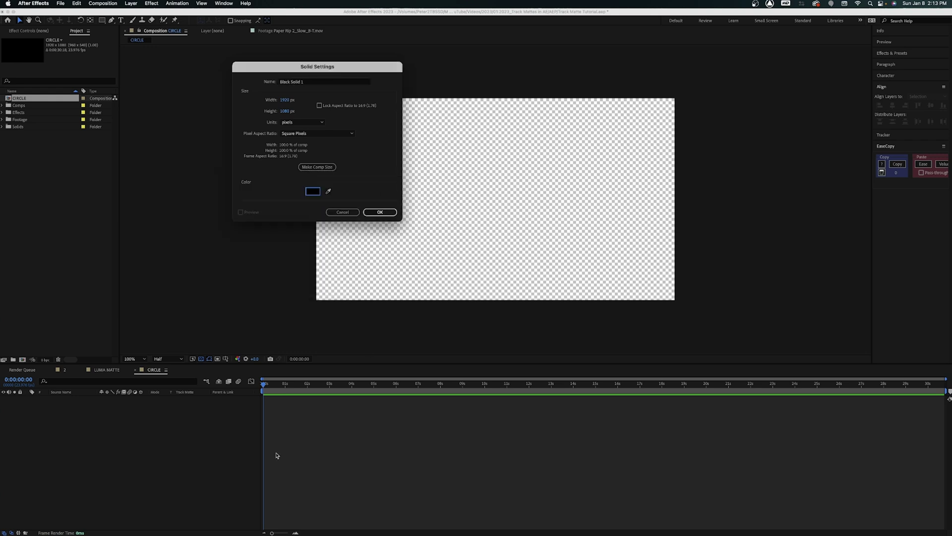
pyautogui.click(380, 212)
# Draw a white circle with the Ellipse tool over the black solid and centre it horizontally and vertically in the composition
pyautogui.moveTo(103, 20); pyautogui.dragTo(125, 39)
pyautogui.moveTo(447, 174); pyautogui.dragTo(533, 260)
pyautogui.click(886, 85)
pyautogui.click(887, 85)
pyautogui.click(893, 105)
pyautogui.click(931, 105)
pyautogui.click(157, 464)
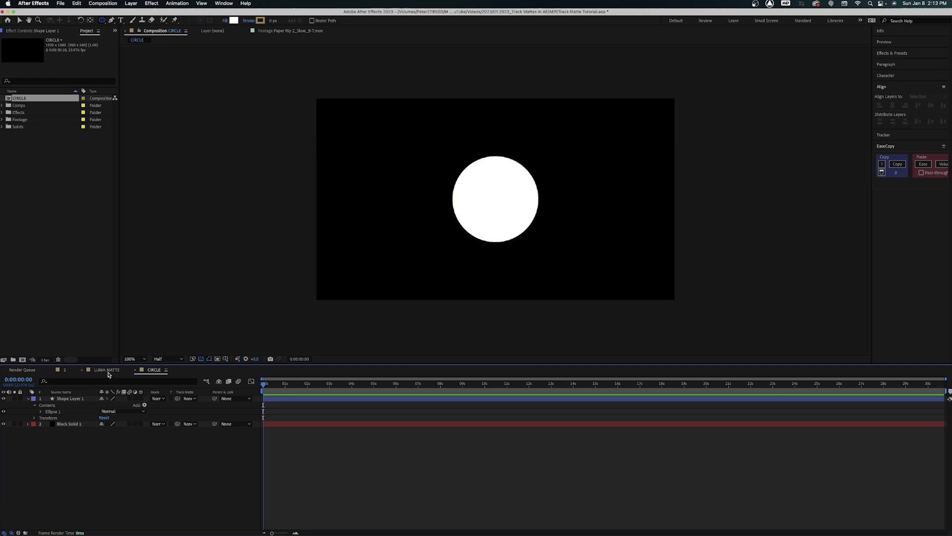
# Add the CIRCLE composition above the BROLL footage layer in the LUMA MATTE composition
pyautogui.click(107, 370)
pyautogui.click(40, 154)
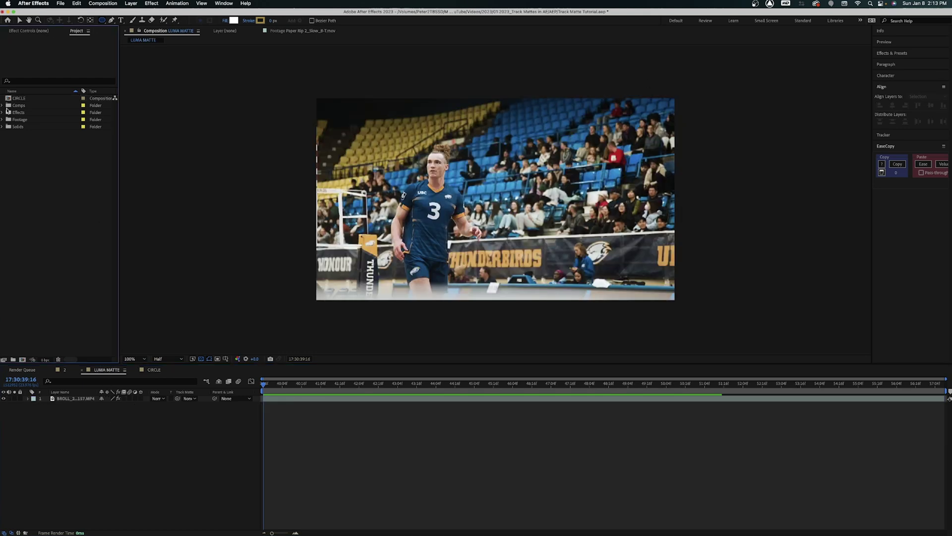
pyautogui.click(8, 100)
pyautogui.moveTo(131, 278); pyautogui.dragTo(120, 399)
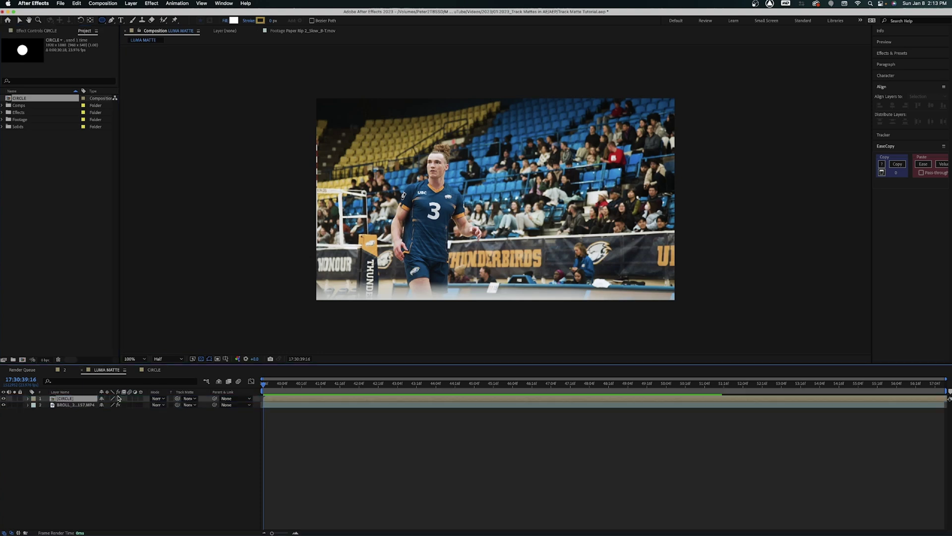
# Set CIRCLE as the BROLL layer's track matte, with inversion off and the matte type switched to luma
pyautogui.click(188, 405)
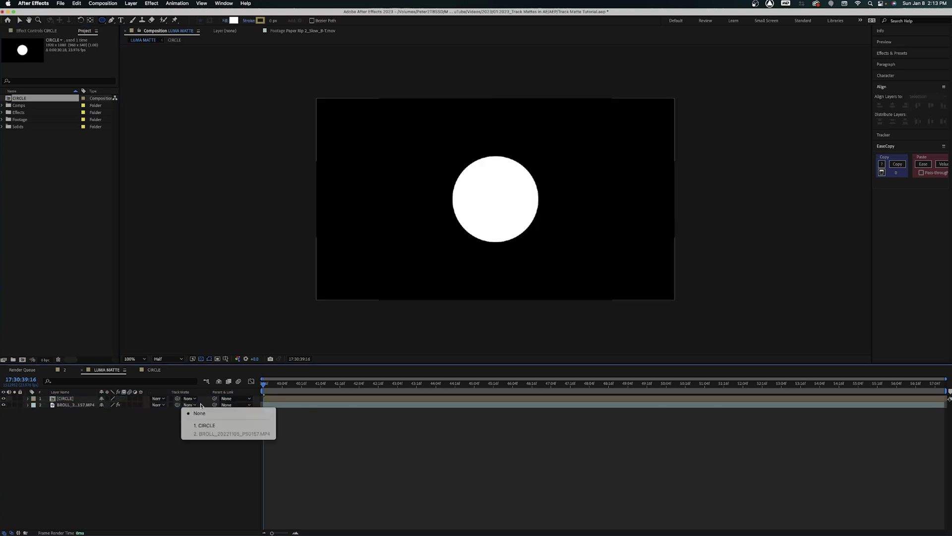
pyautogui.click(205, 425)
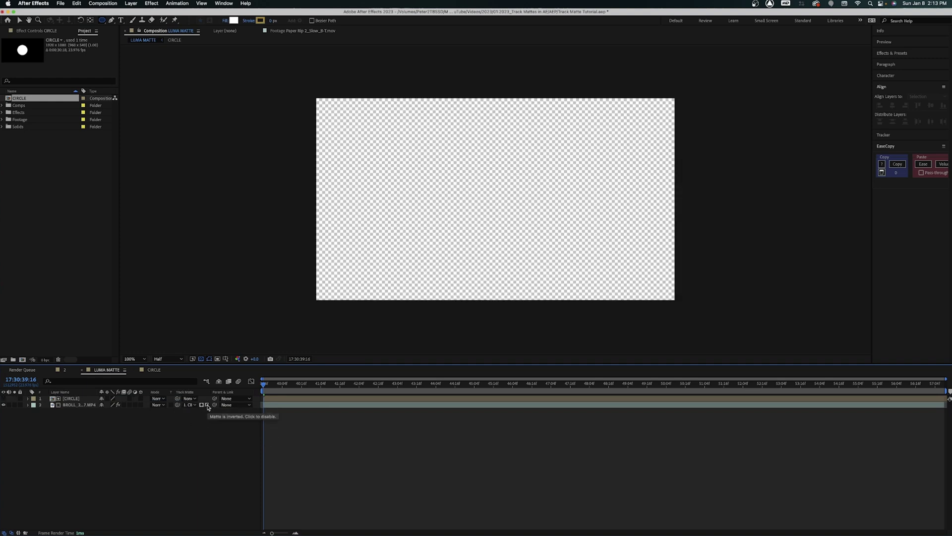
pyautogui.click(208, 405)
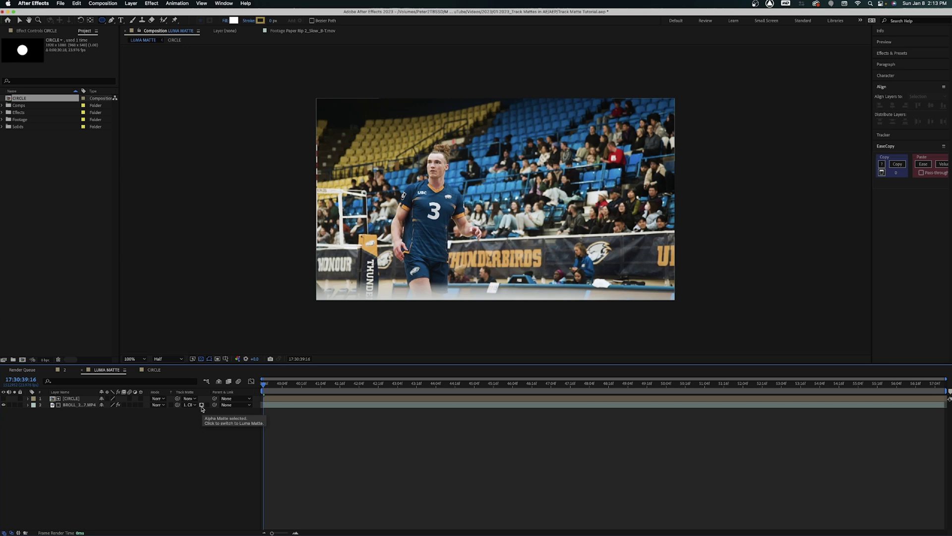
pyautogui.click(202, 406)
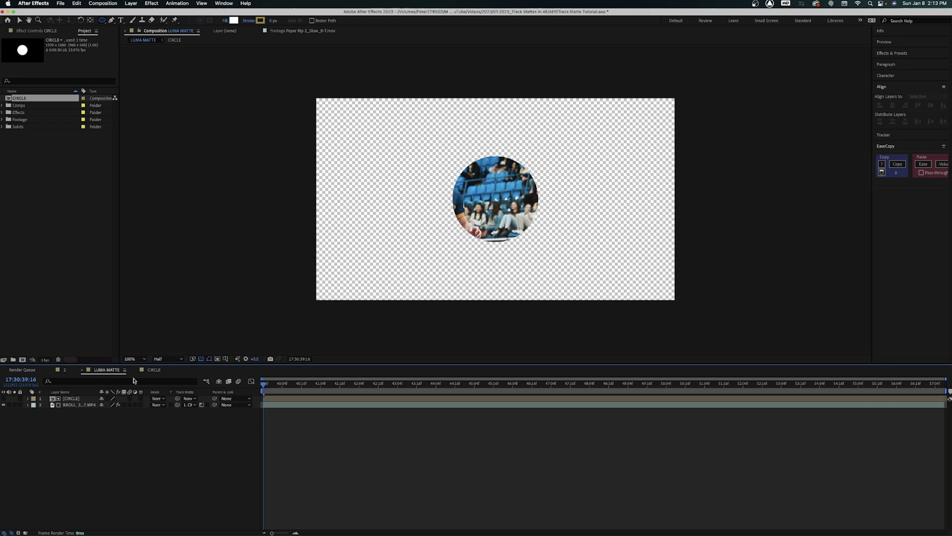
# Try scaling the circle shape in CIRCLE to 400%, check the matte in LUMA MATTE, and undo the scaling
pyautogui.click(157, 371)
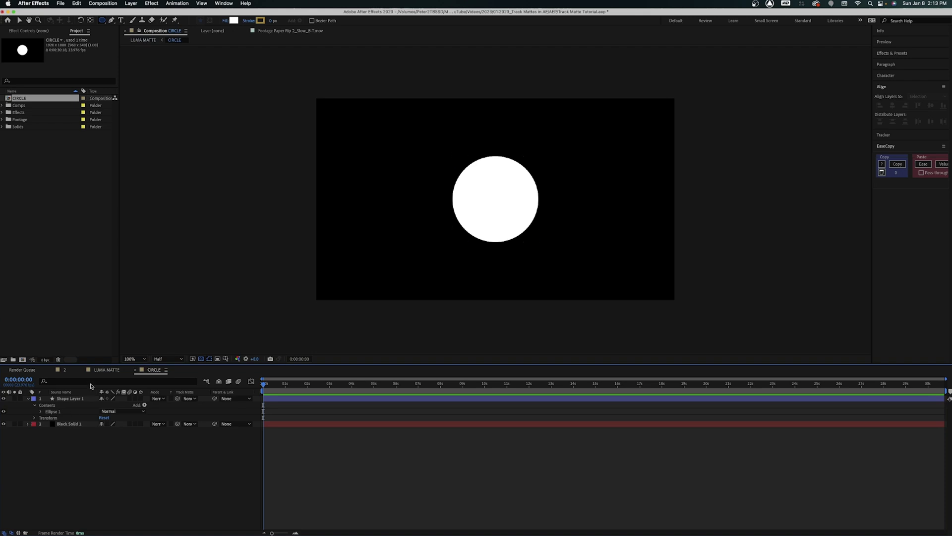
pyautogui.click(105, 371)
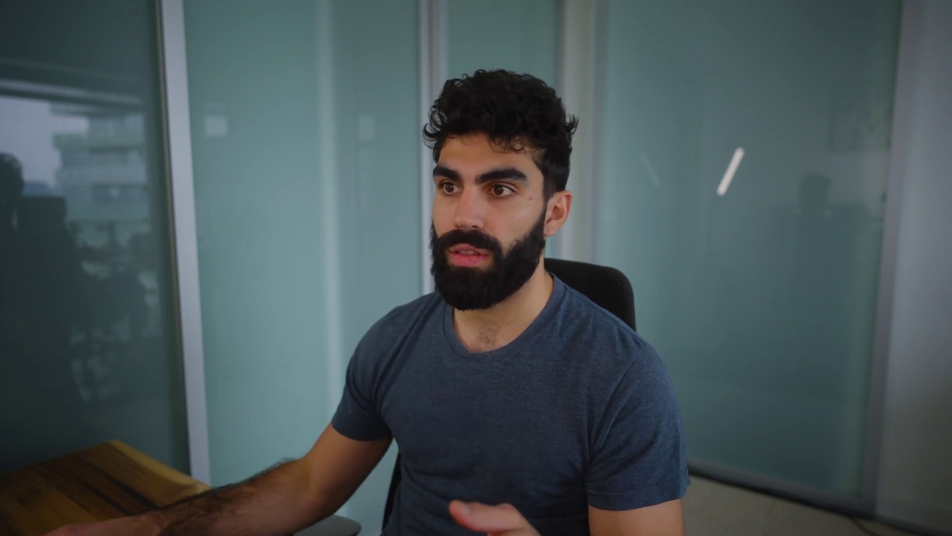
pyautogui.click(286, 399)
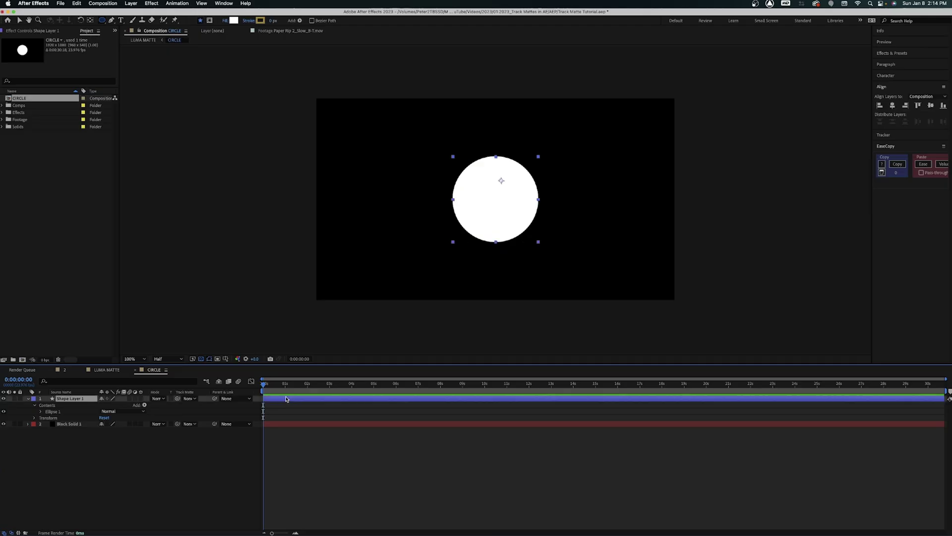
pyautogui.press('s')
pyautogui.moveTo(111, 404); pyautogui.dragTo(131, 404)
pyautogui.click(109, 371)
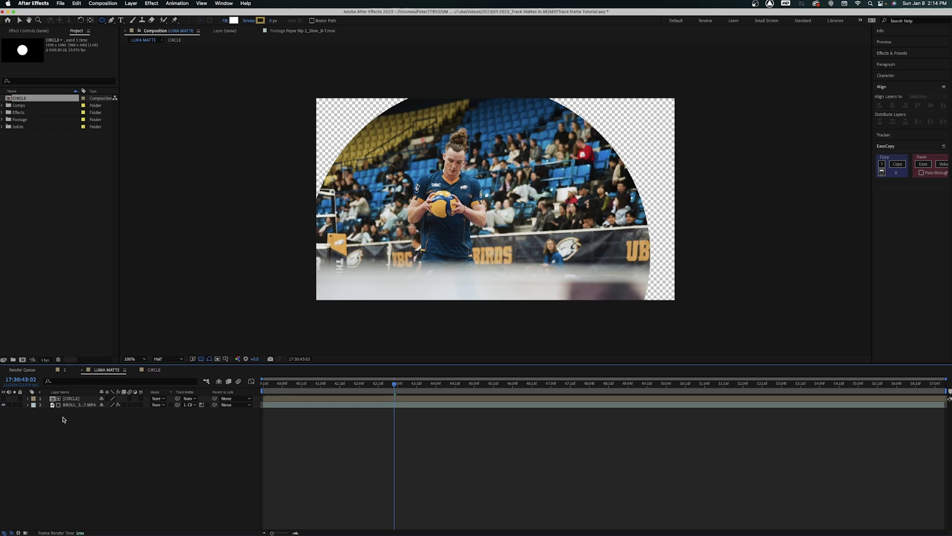
pyautogui.click(157, 370)
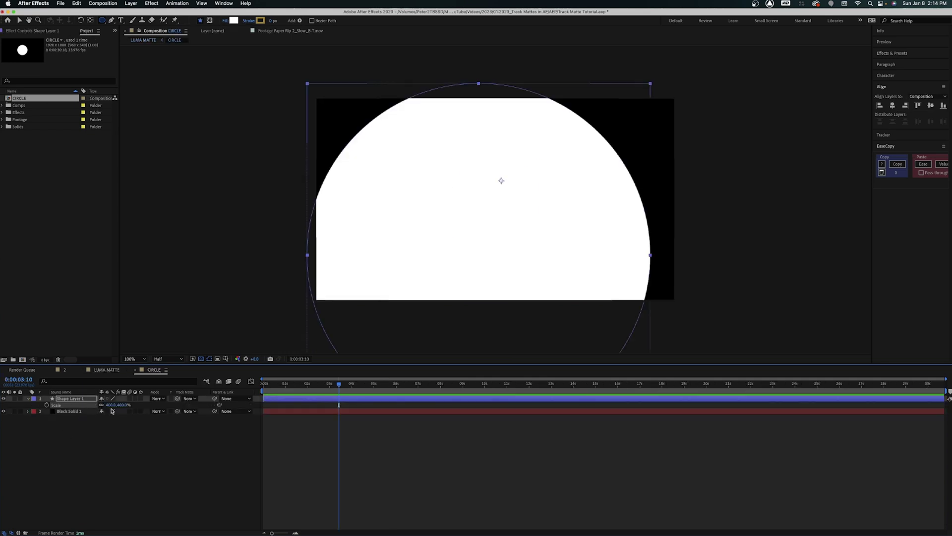
pyautogui.press('super+z')
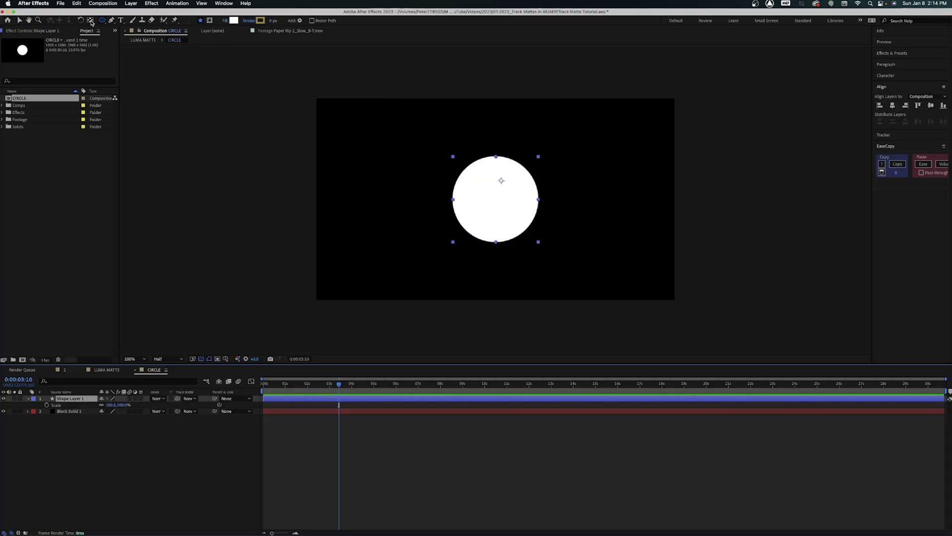
# Move the circle's anchor point to its centre and set a 0% Scale keyframe at the start of the CIRCLE composition
pyautogui.click(91, 20)
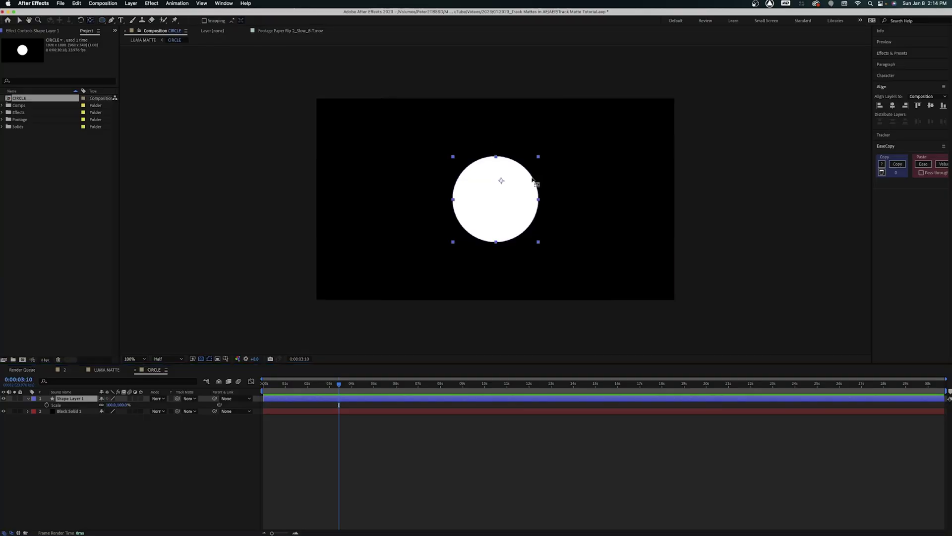
pyautogui.click(497, 194)
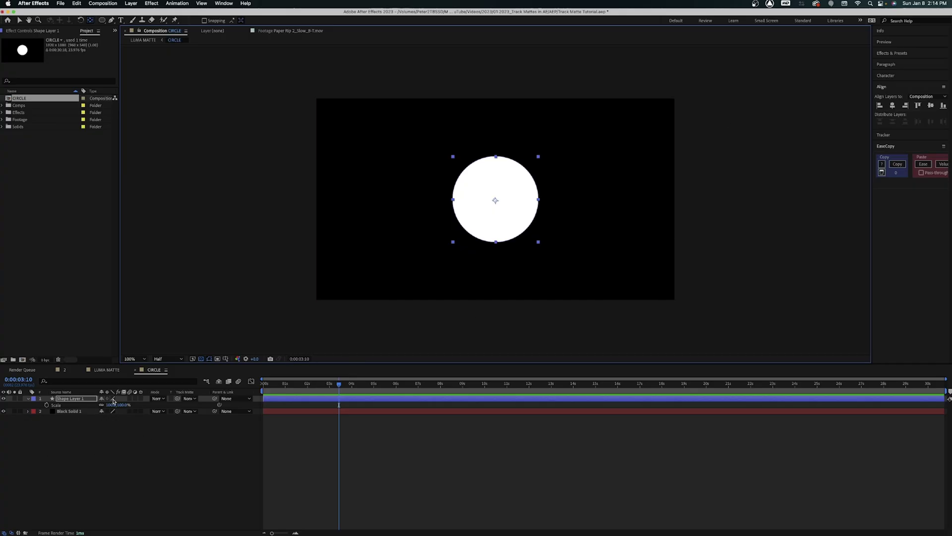
pyautogui.moveTo(113, 406); pyautogui.dragTo(64, 406)
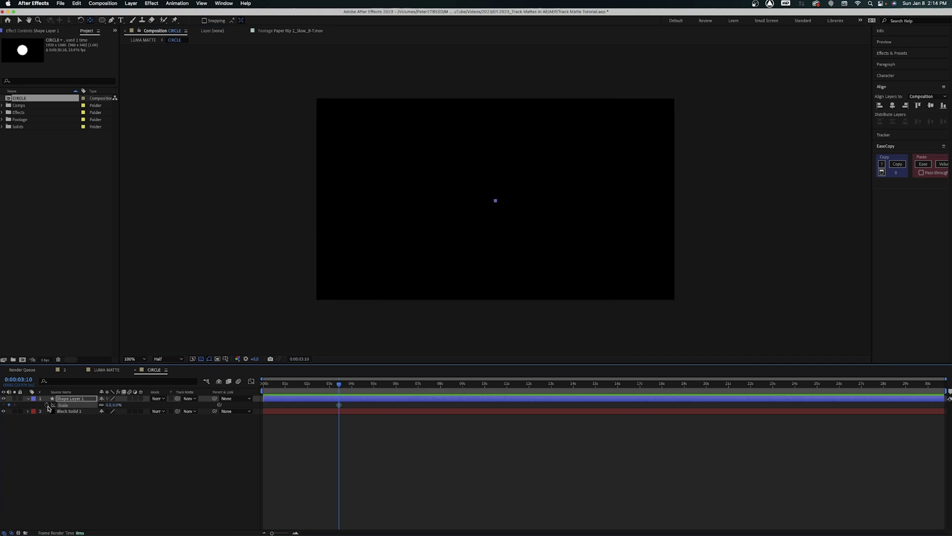
pyautogui.moveTo(339, 407); pyautogui.dragTo(263, 405)
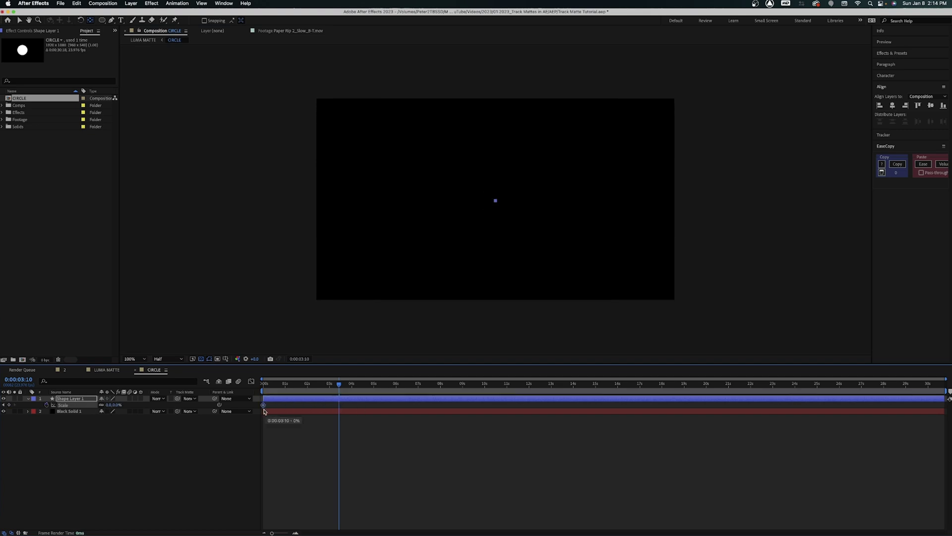
pyautogui.press('Home')
# Add a Scale keyframe of about 493% at 3 seconds and apply Easy Ease to the circle's Scale keyframes
pyautogui.moveTo(352, 396); pyautogui.dragTo(327, 394)
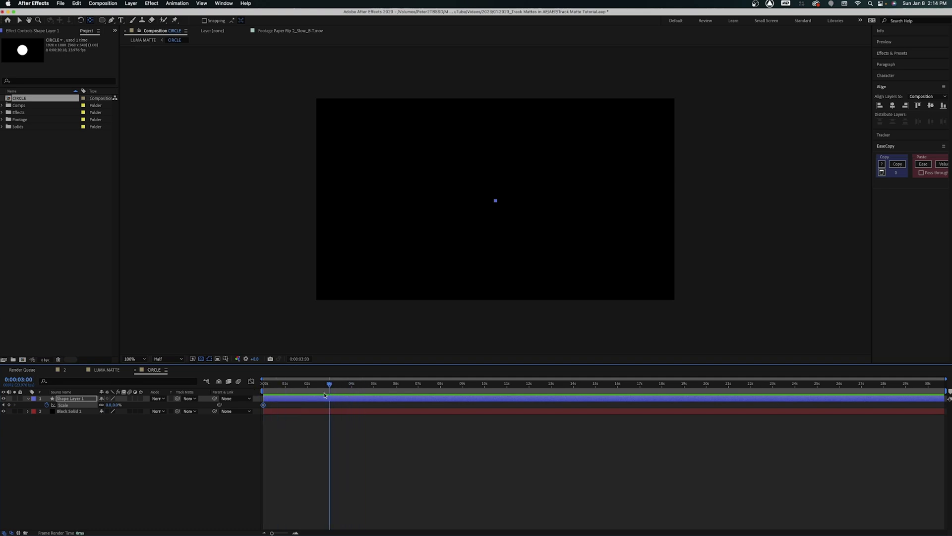
pyautogui.moveTo(117, 407); pyautogui.dragTo(360, 398)
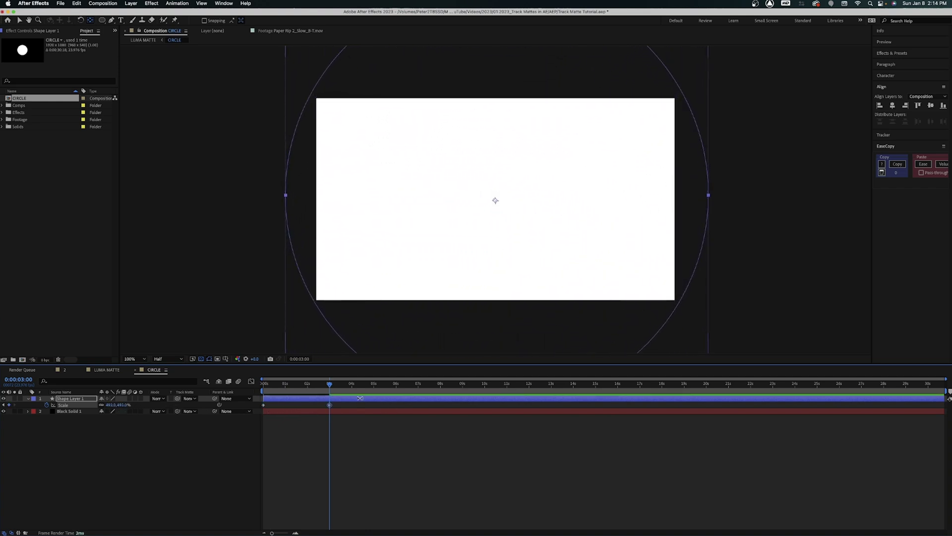
pyautogui.rightClick(329, 406)
pyautogui.moveTo(356, 522)
pyautogui.click(431, 479)
pyautogui.press('Home')
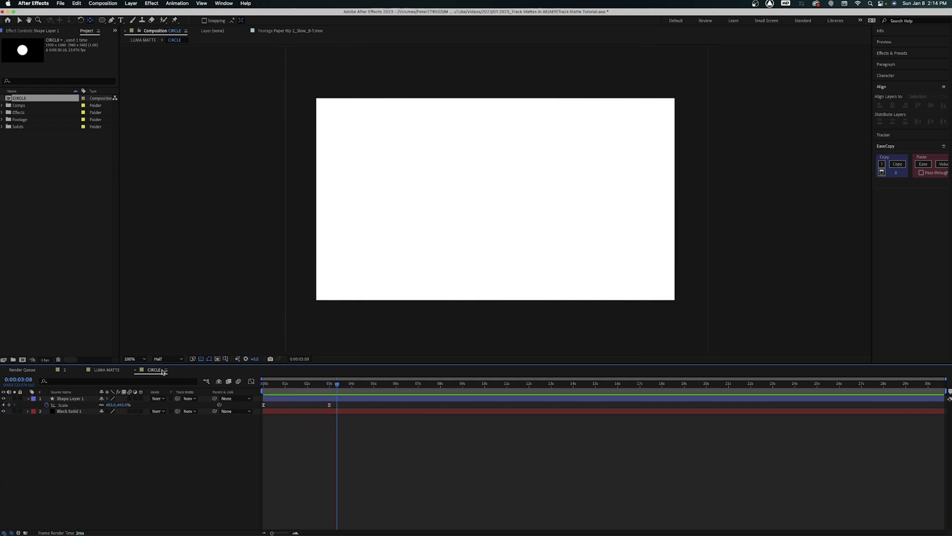
# Preview the circle reveal from the start of the LUMA MATTE composition
pyautogui.click(108, 370)
pyautogui.press('Home')
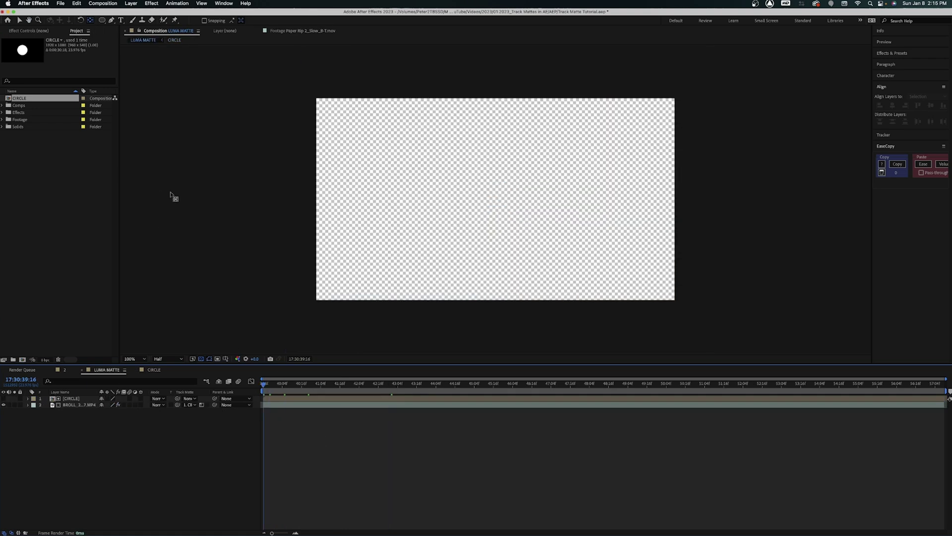
pyautogui.press('space')
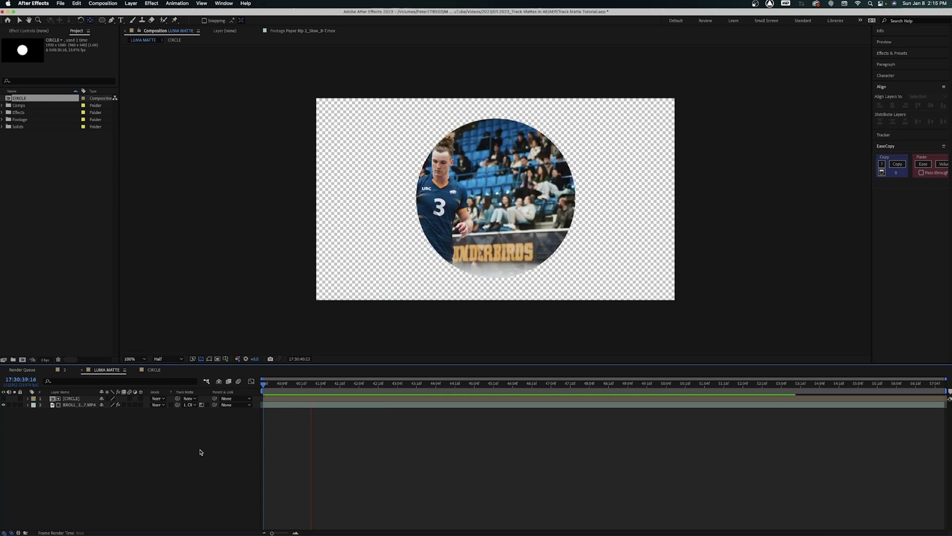
pyautogui.press('space')
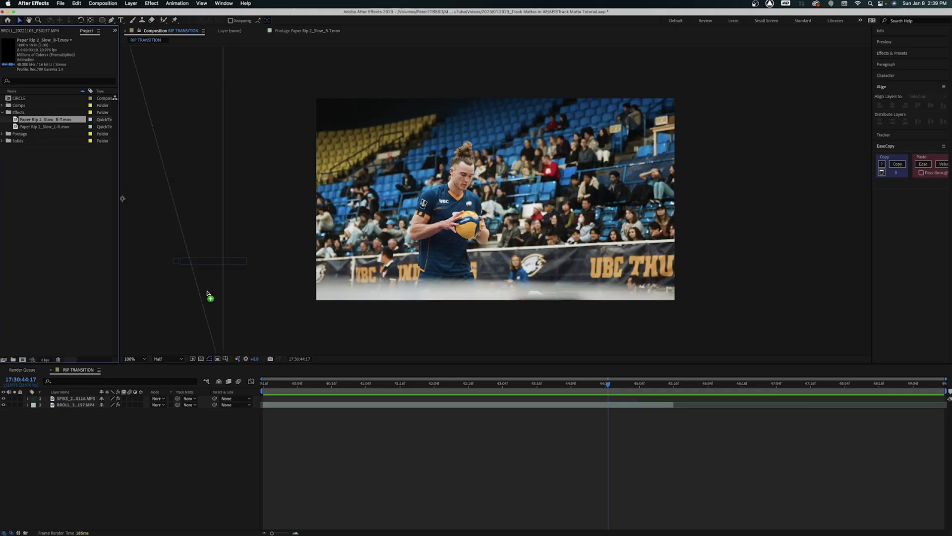
# Place Paper Rip 2_Slow_B-T.mov as the top layer of the RIP TRANSITION composition and play through the clips
pyautogui.moveTo(209, 293); pyautogui.dragTo(313, 392)
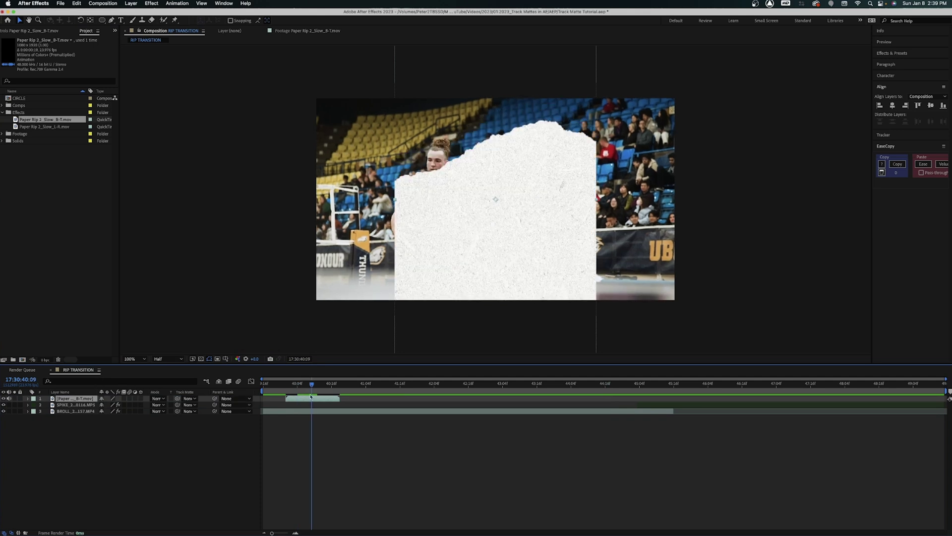
pyautogui.moveTo(518, 391)
pyautogui.mouseDown()
pyautogui.moveTo(549, 391)
pyautogui.moveTo(526, 391)
pyautogui.mouseUp()
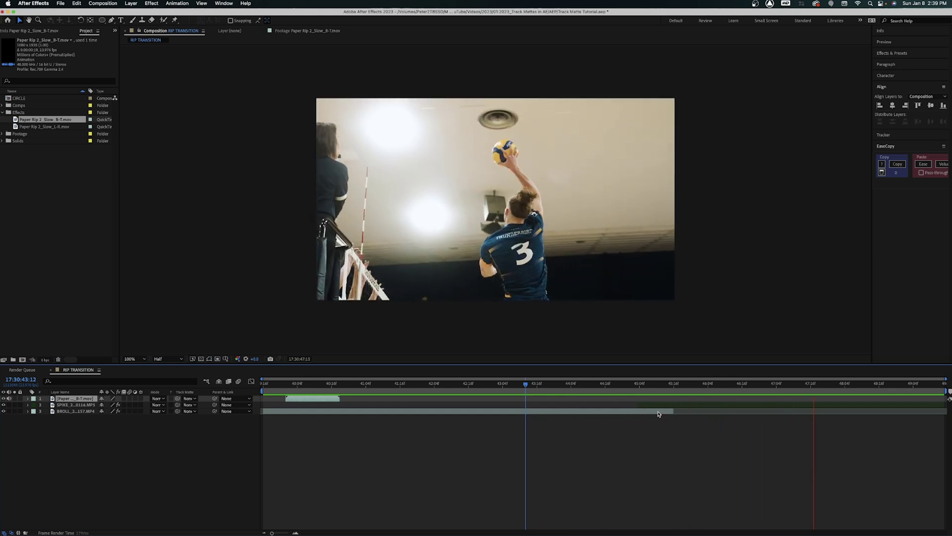
pyautogui.click(292, 384)
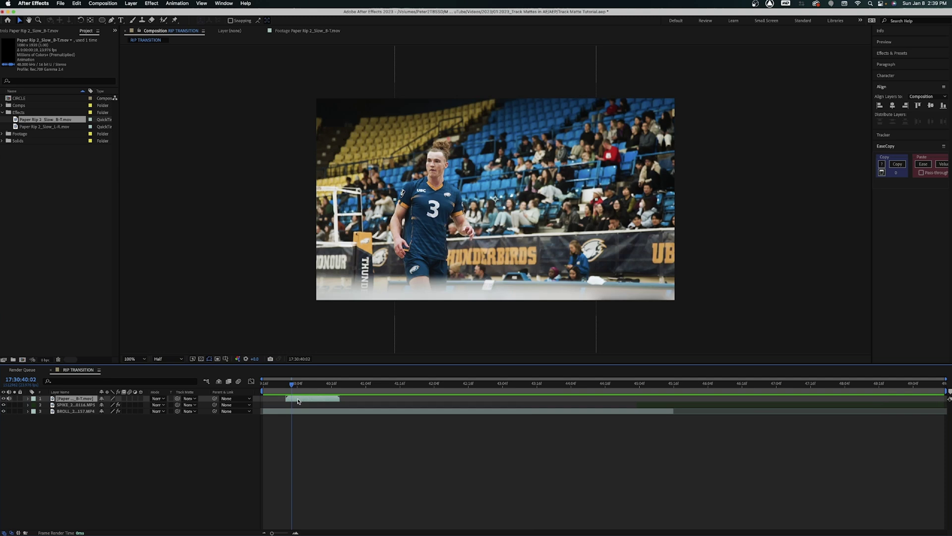
# Set the paper rip layer's rotation to 90°
pyautogui.press('r')
pyautogui.moveTo(309, 384); pyautogui.dragTo(314, 395)
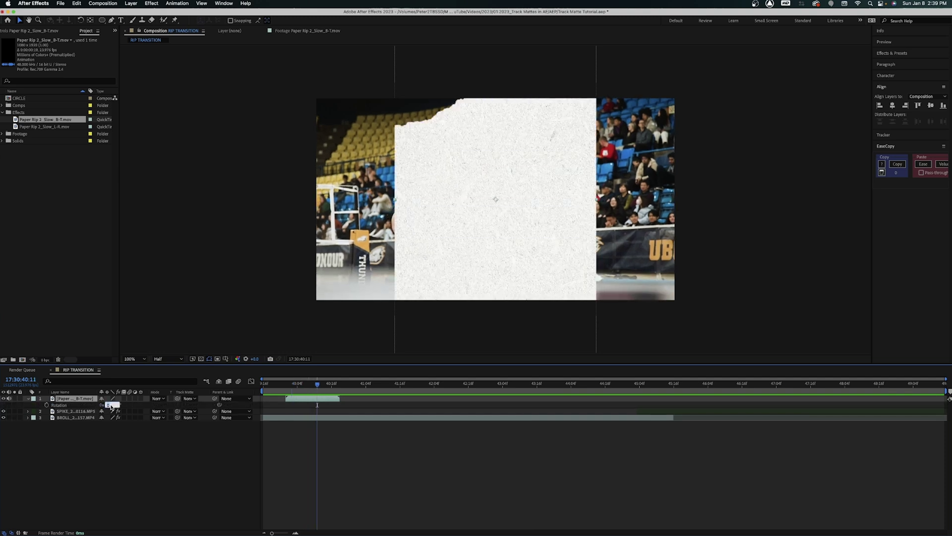
pyautogui.press('Return')
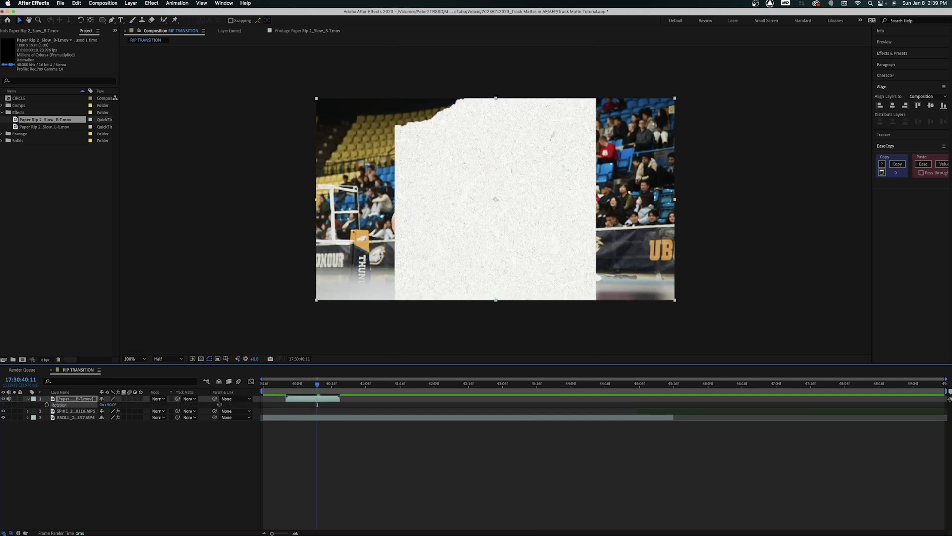
pyautogui.click(346, 499)
# Move the paper rip clip over the transition between the two videos and align the SPIKE clip's start with the rip's start
pyautogui.moveTo(291, 384); pyautogui.dragTo(659, 402)
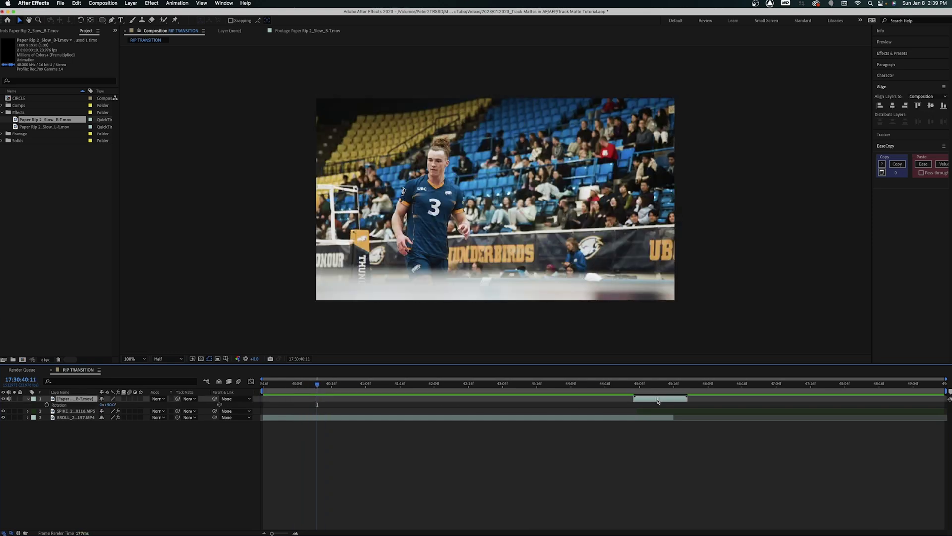
pyautogui.click(639, 391)
pyautogui.click(645, 412)
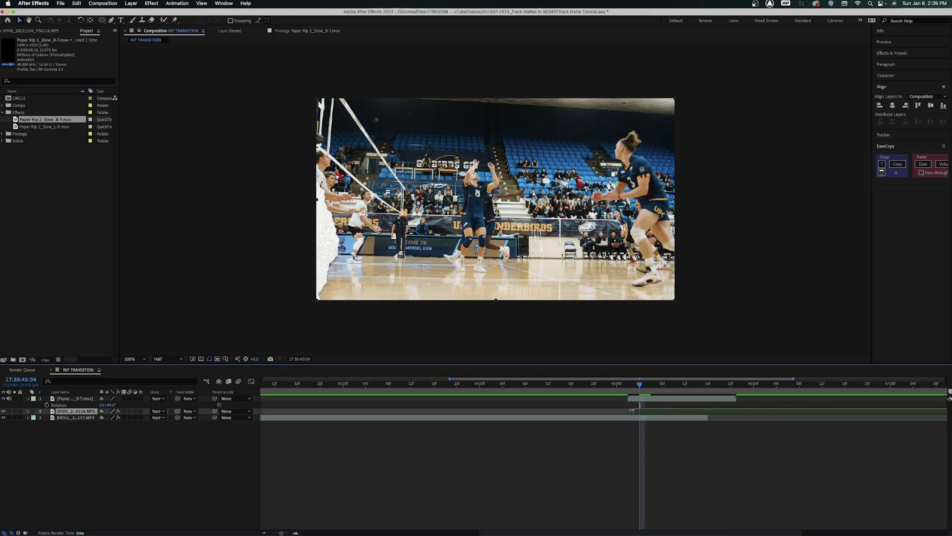
pyautogui.press(';')
pyautogui.click(585, 401)
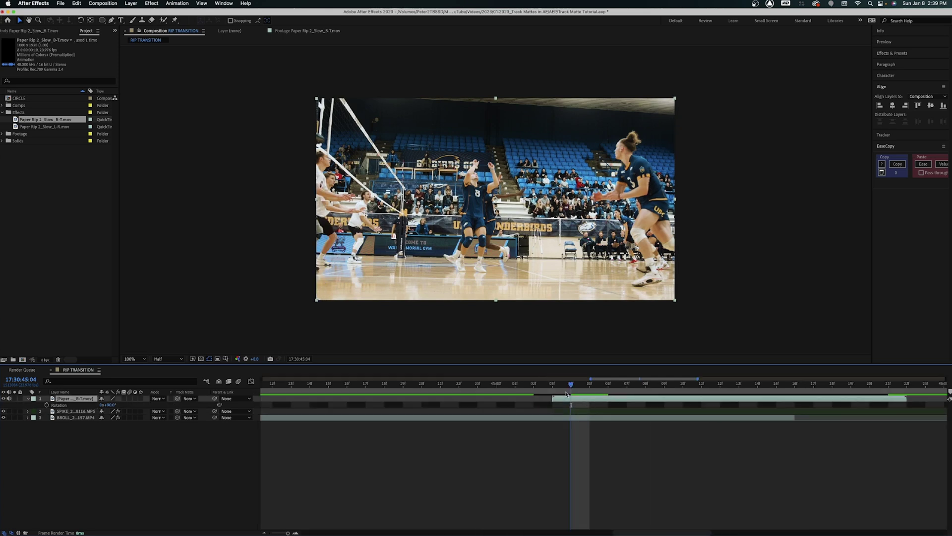
pyautogui.press('i')
pyautogui.press(';')
# Extend the end of the BROLL clip to the end of the paper rip clip
pyautogui.moveTo(519, 387); pyautogui.dragTo(623, 393)
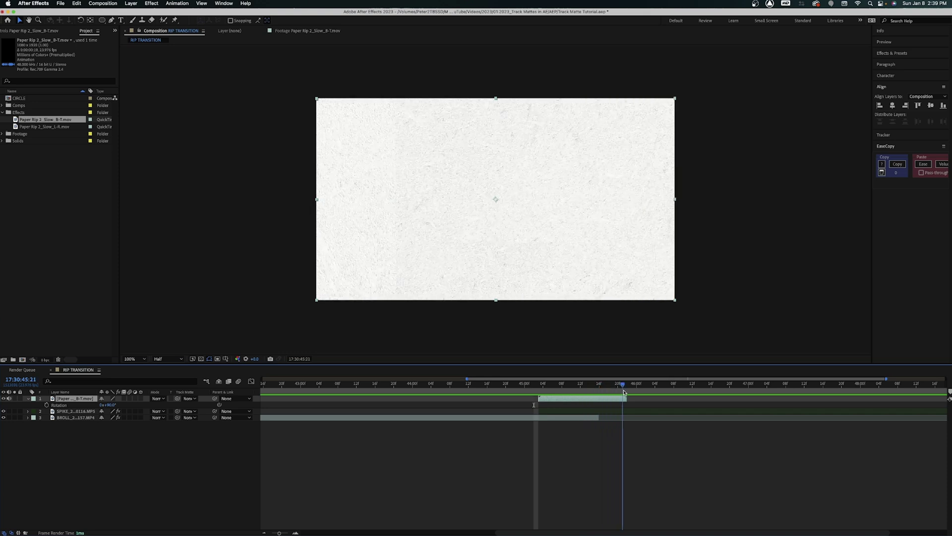
pyautogui.click(598, 418)
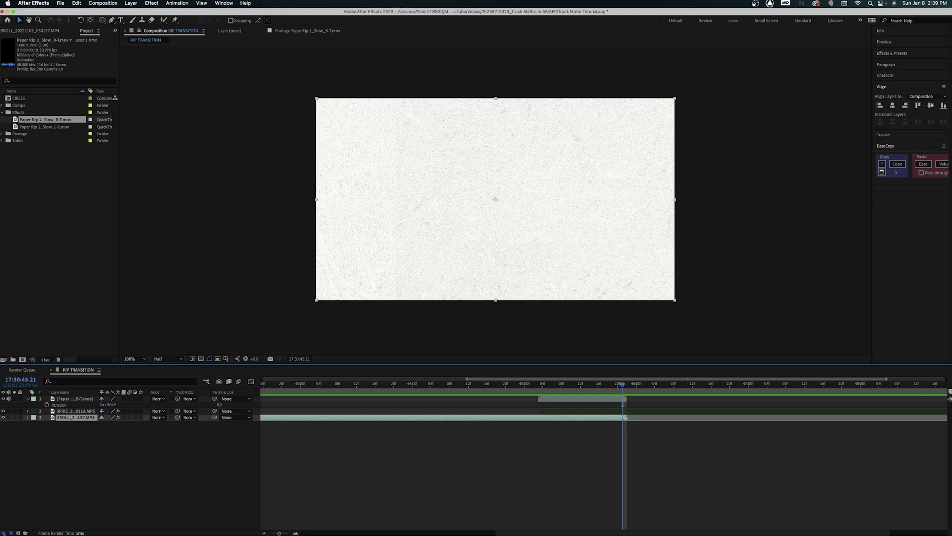
pyautogui.scroll(2, 602, 397)
# Set the SPIKE clip's track matte to the Paper Rip 2_Slow_B-T.mov layer and play through the transition
pyautogui.click(660, 415)
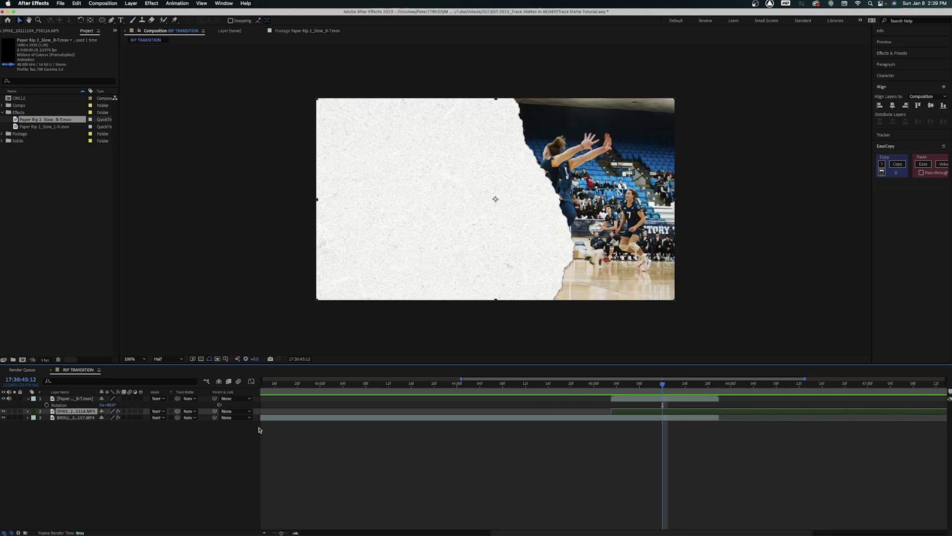
pyautogui.press('space')
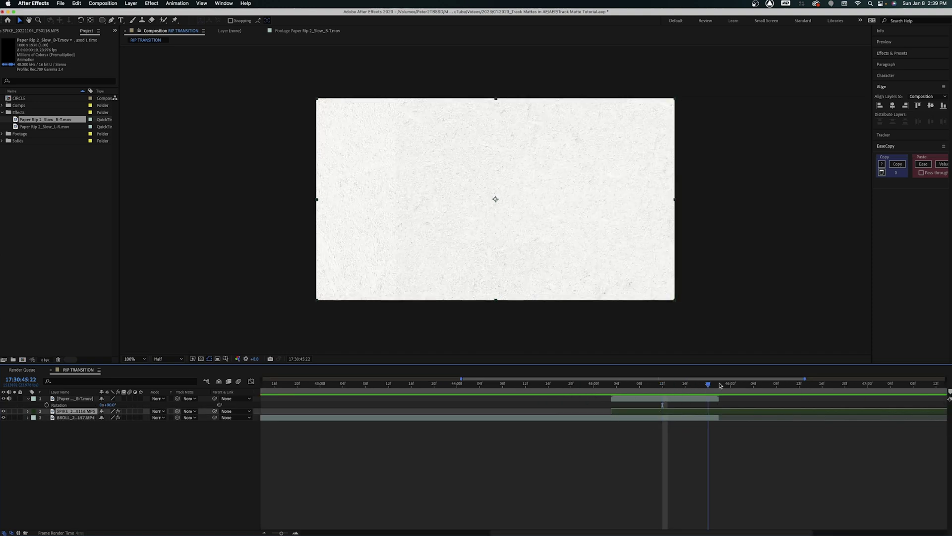
pyautogui.click(193, 413)
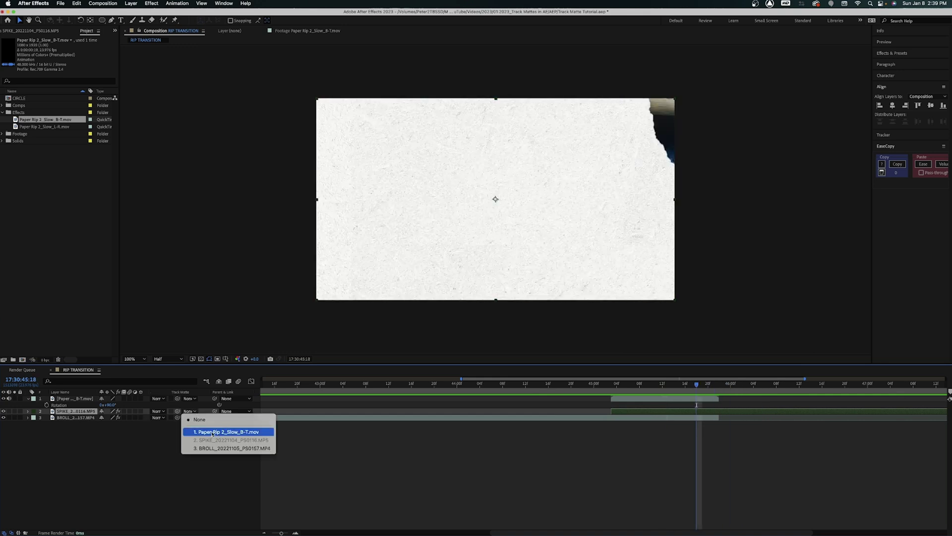
pyautogui.click(212, 432)
pyautogui.moveTo(627, 392)
pyautogui.mouseDown()
pyautogui.moveTo(593, 391)
pyautogui.moveTo(645, 396)
pyautogui.mouseUp()
pyautogui.click(643, 402)
pyautogui.click(627, 397)
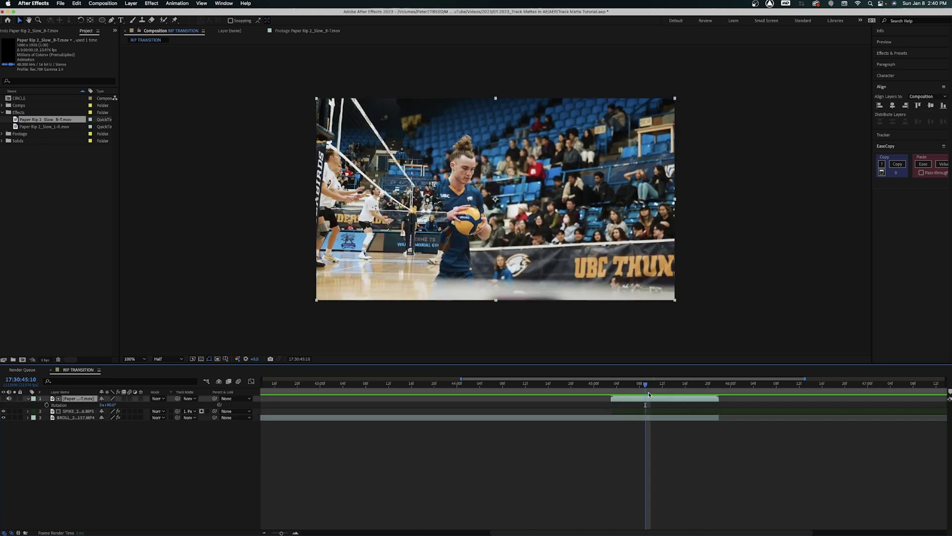
pyautogui.press('space')
pyautogui.press('space')
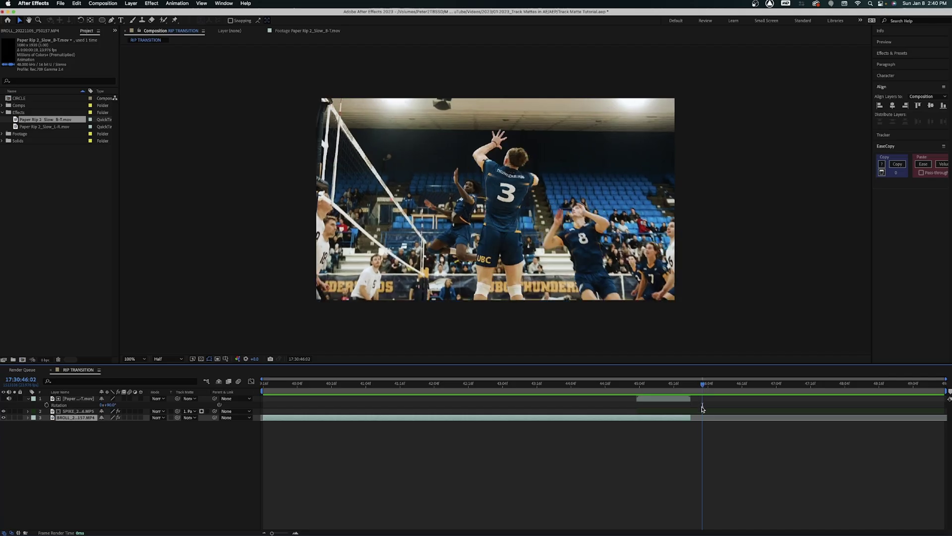
# Extend the end of the BROLL clip well past the end of the paper rip clip
pyautogui.click(702, 411)
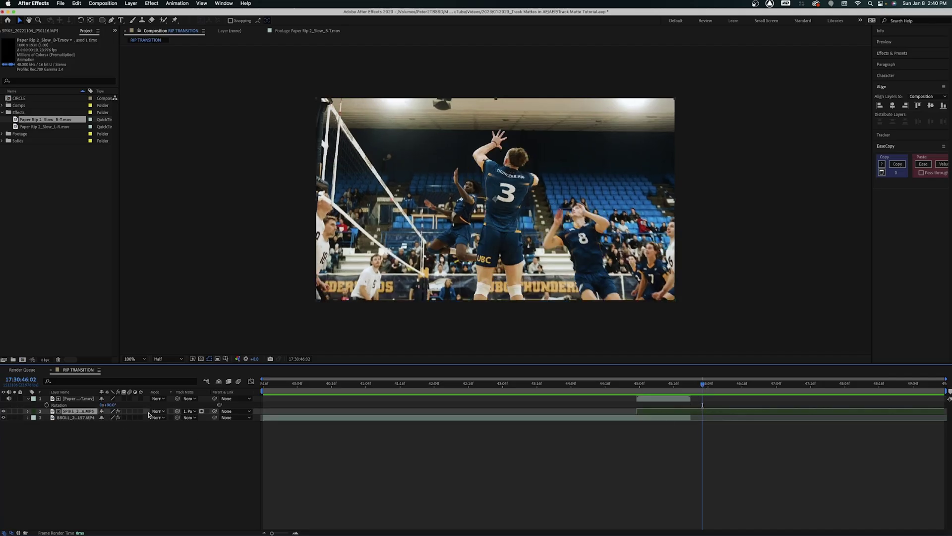
pyautogui.moveTo(679, 387); pyautogui.dragTo(737, 392)
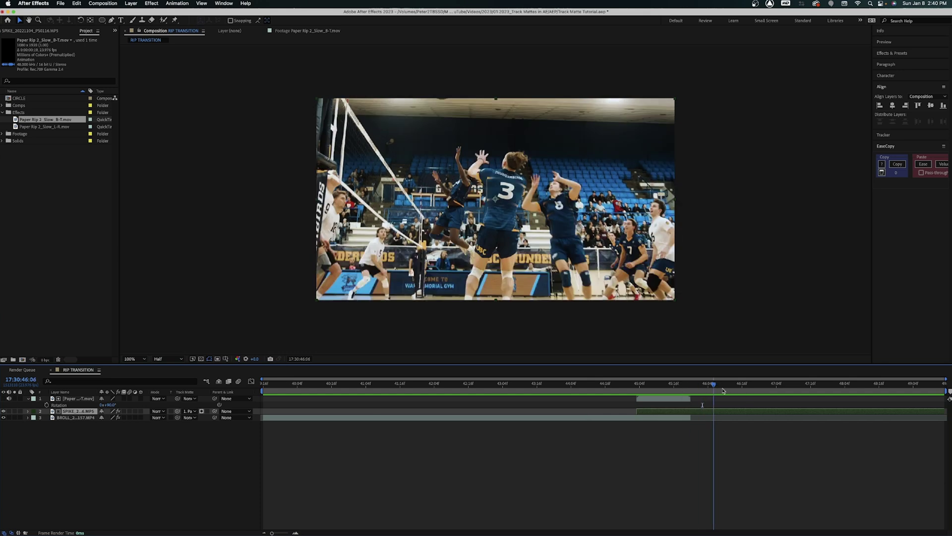
pyautogui.click(663, 399)
pyautogui.moveTo(662, 386); pyautogui.dragTo(680, 387)
pyautogui.click(684, 412)
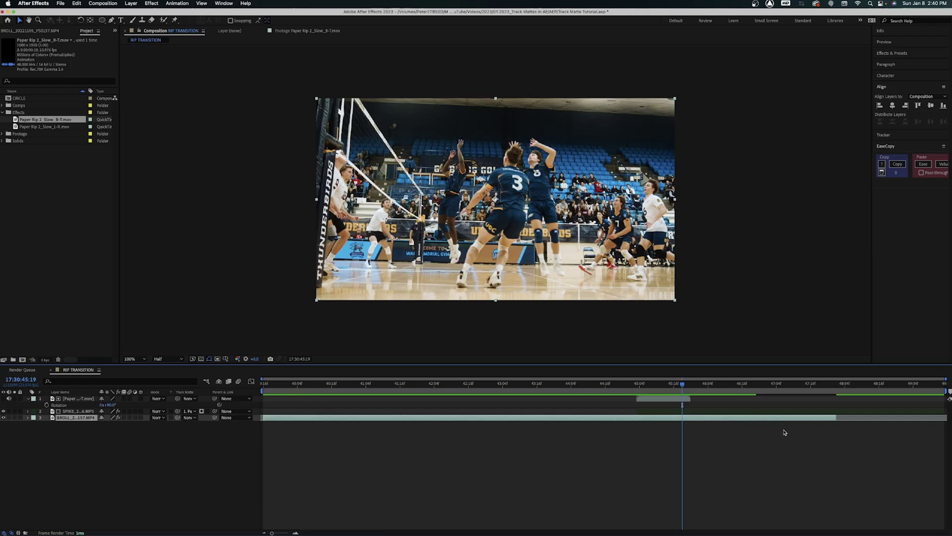
pyautogui.click(798, 430)
# Scrub and play across the end of the paper rip to check which clip shows after the matte ends
pyautogui.click(625, 390)
pyautogui.moveTo(625, 389); pyautogui.dragTo(703, 392)
pyautogui.click(690, 414)
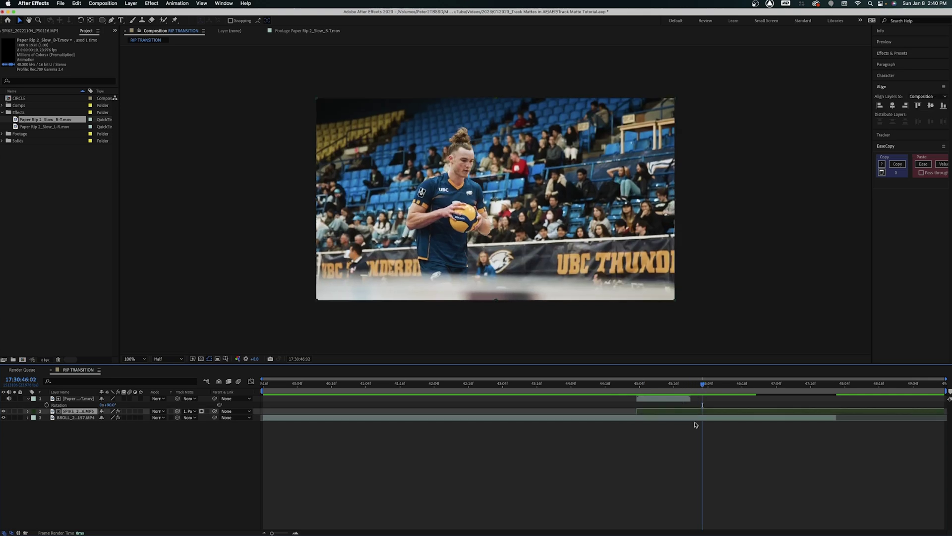
pyautogui.click(695, 425)
pyautogui.click(699, 417)
pyautogui.moveTo(703, 387); pyautogui.dragTo(601, 394)
pyautogui.press('space')
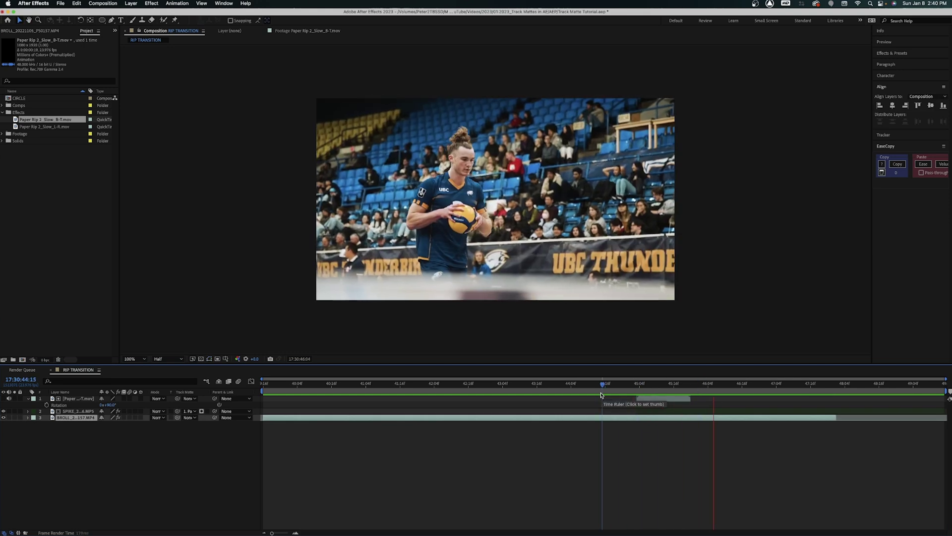
pyautogui.press('space')
pyautogui.click(741, 410)
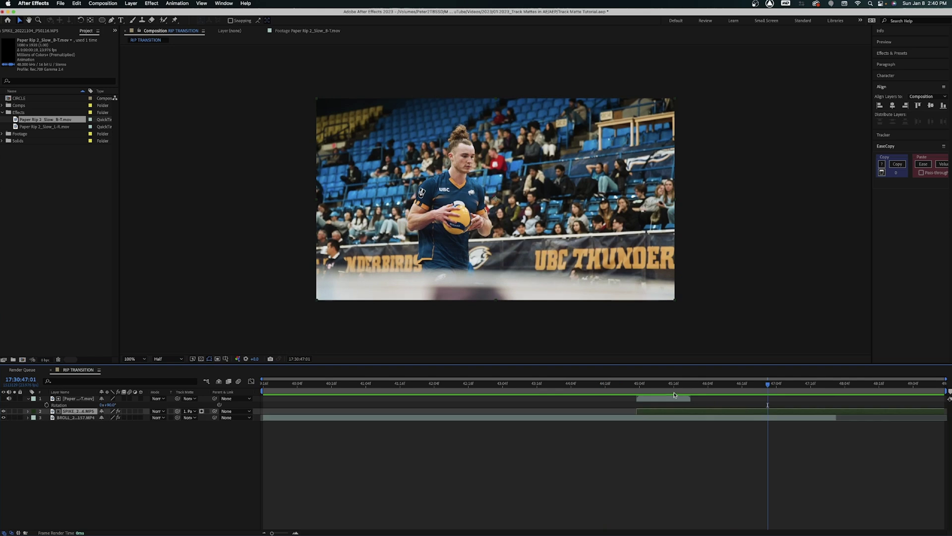
# Split the SPIKE clip at the end of the paper rip, 17:30:45:22, and set the second part's track matte to None
pyautogui.click(692, 387)
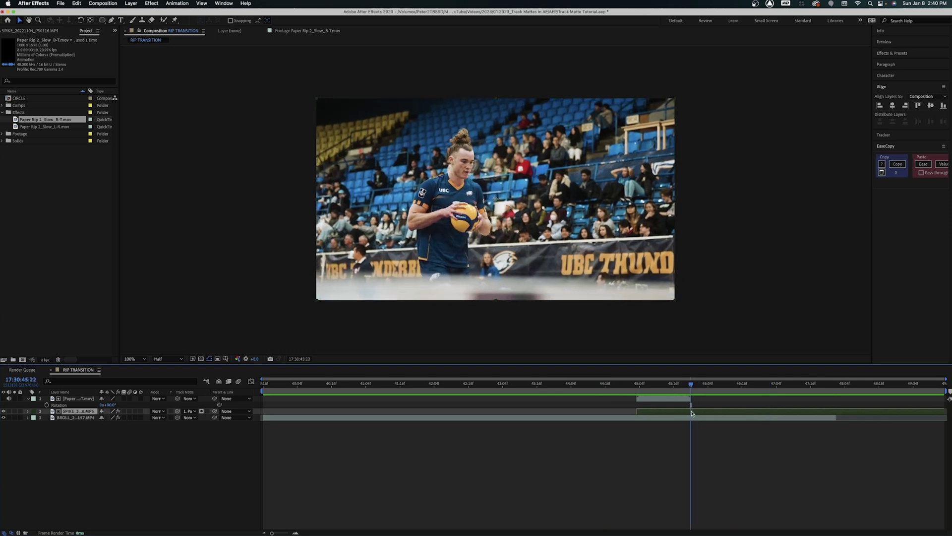
pyautogui.press('=')
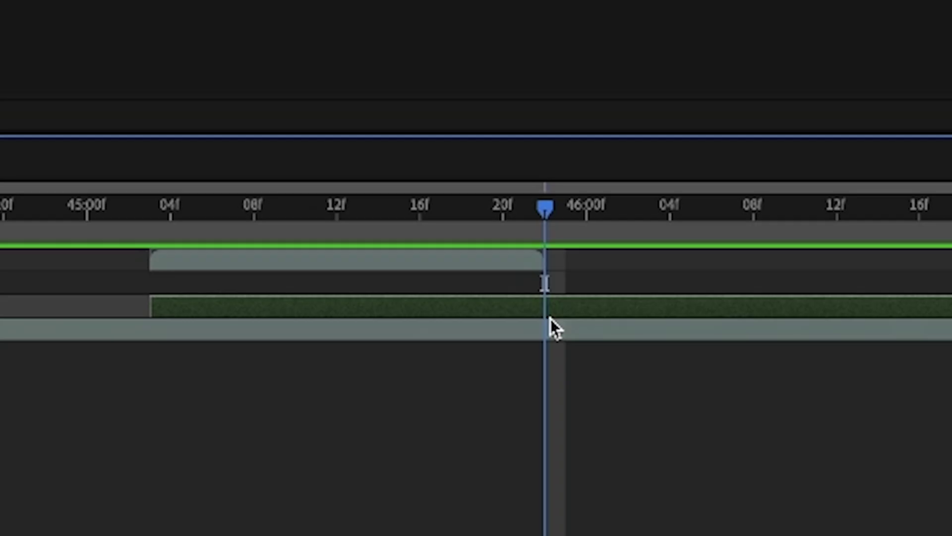
pyautogui.press('super+shift+d')
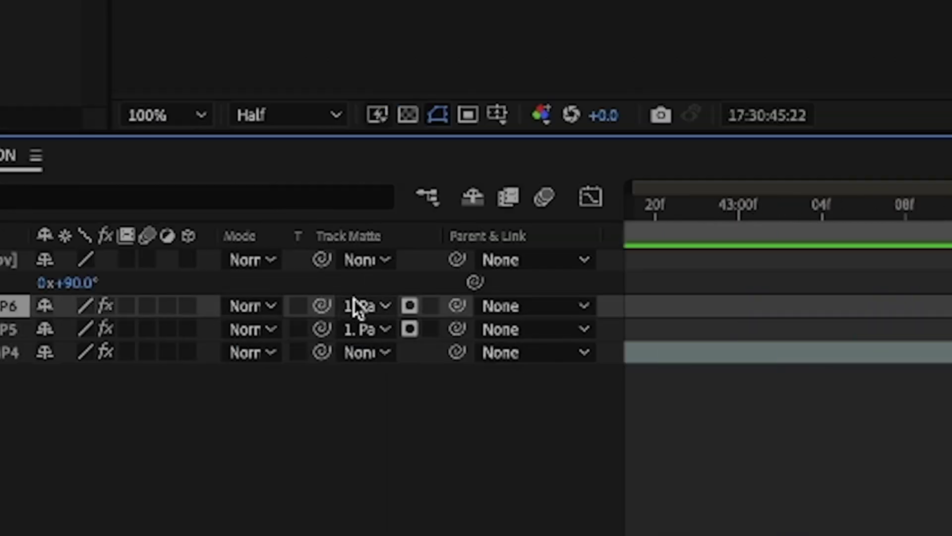
pyautogui.click(356, 303)
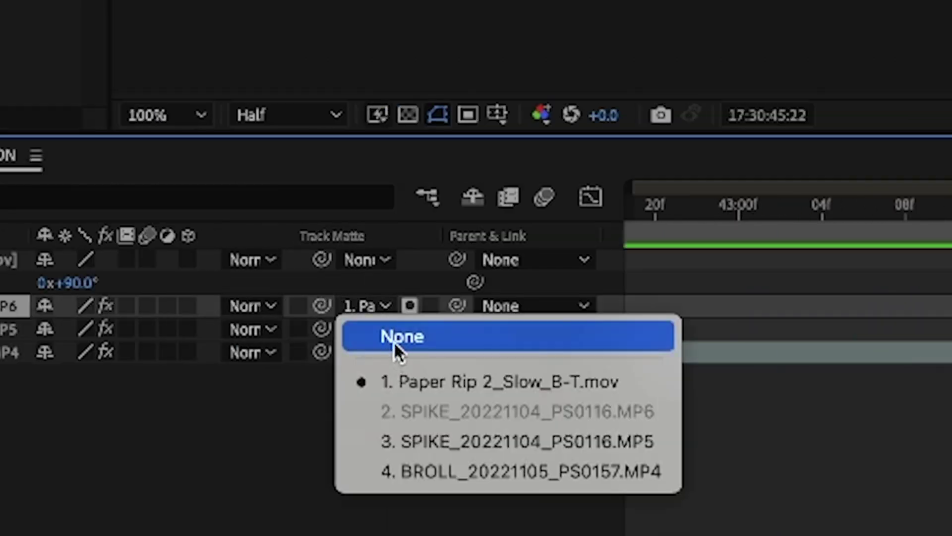
pyautogui.click(396, 344)
# Check the frames after the split and trim the end of the BROLL clip back to the end of the paper rip clip
pyautogui.moveTo(732, 386); pyautogui.dragTo(710, 386)
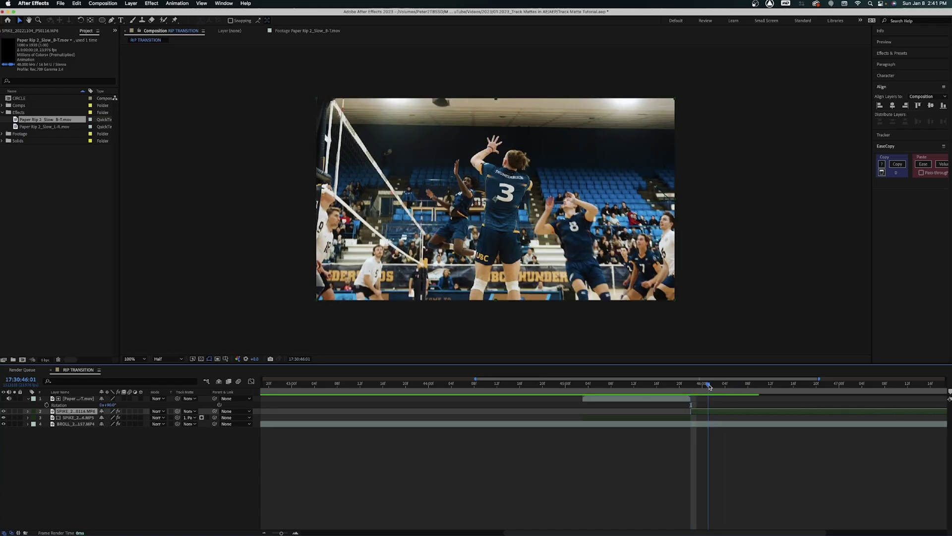
pyautogui.press('-')
pyautogui.press('-')
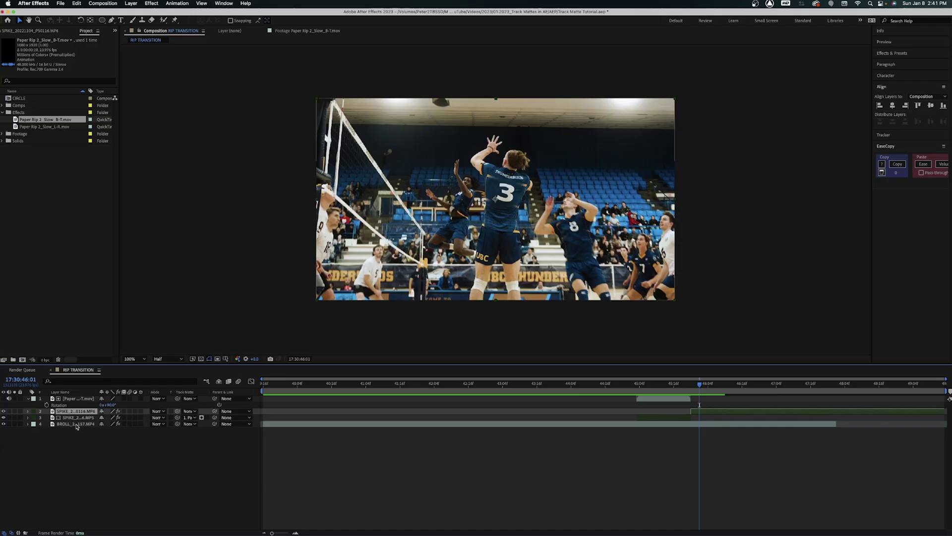
pyautogui.press('r')
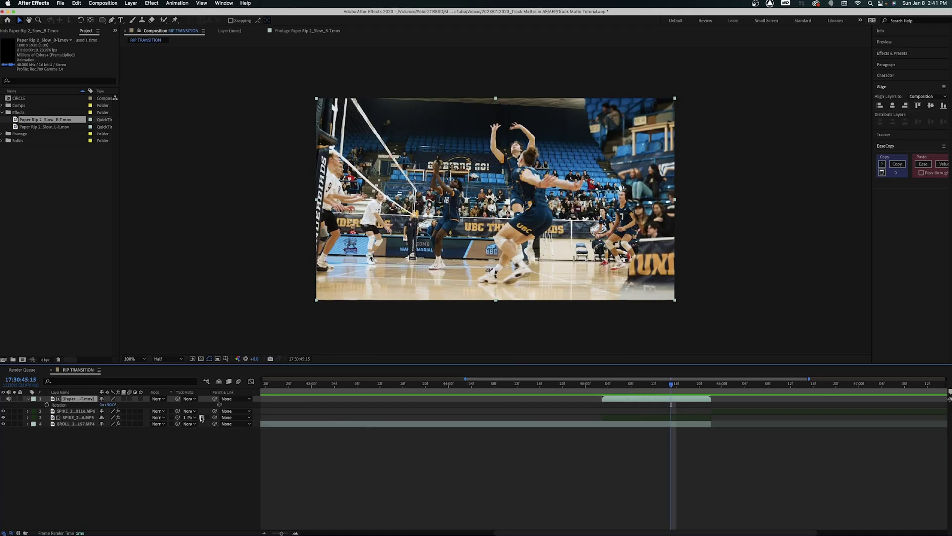
# Switch the first SPIKE part from an alpha to a luma matte and turn on the paper rip layer's visibility
pyautogui.click(202, 418)
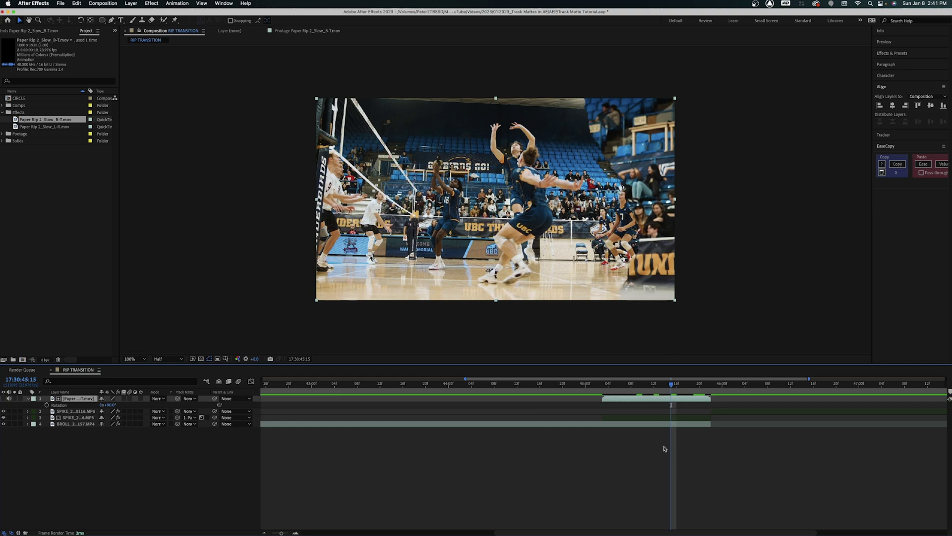
pyautogui.click(662, 424)
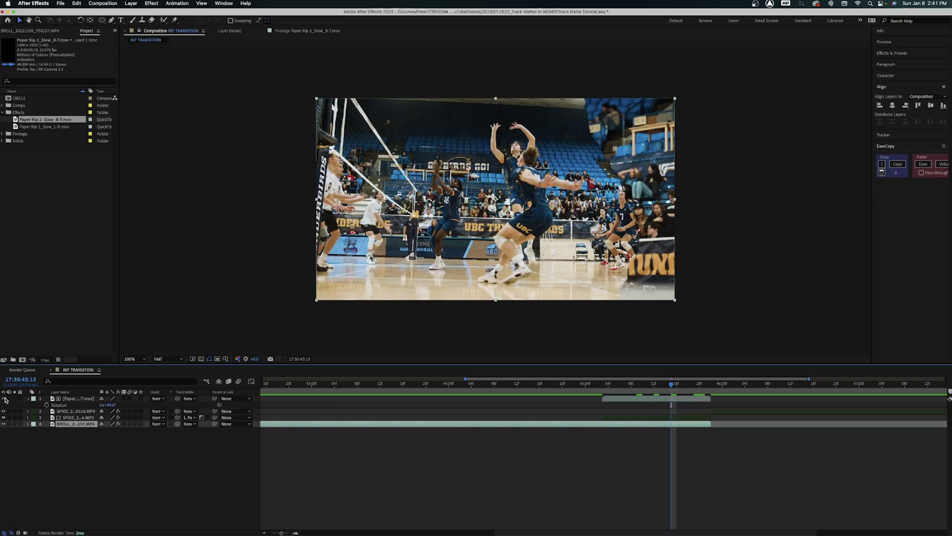
pyautogui.click(4, 398)
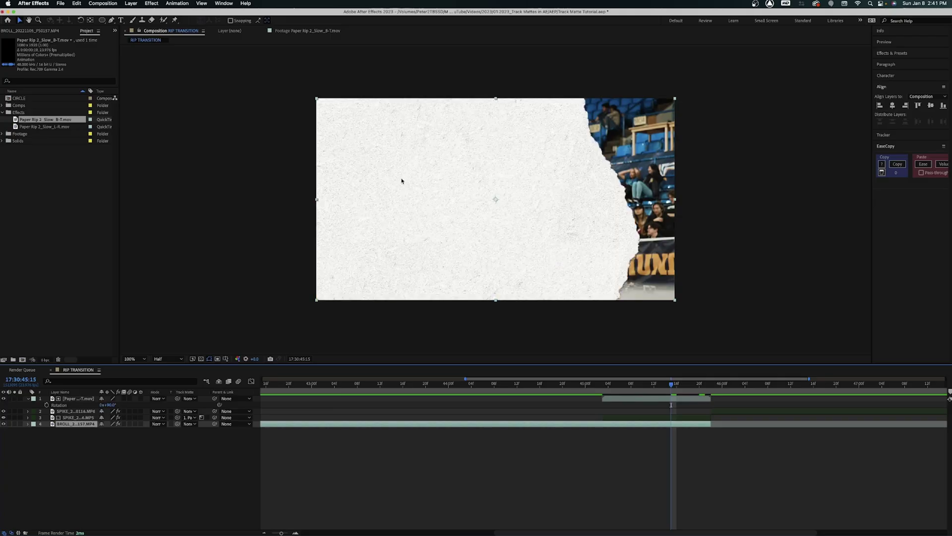
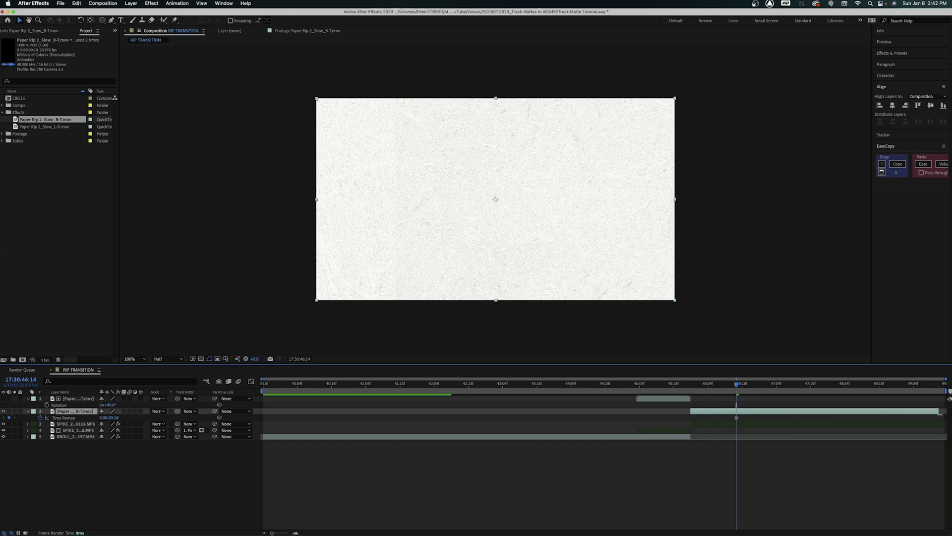
# Rename the time-remapped paper rip layer above the SPIKE clips as HOLD TEXTURE
pyautogui.press('Return')
pyautogui.write('HOLD T')
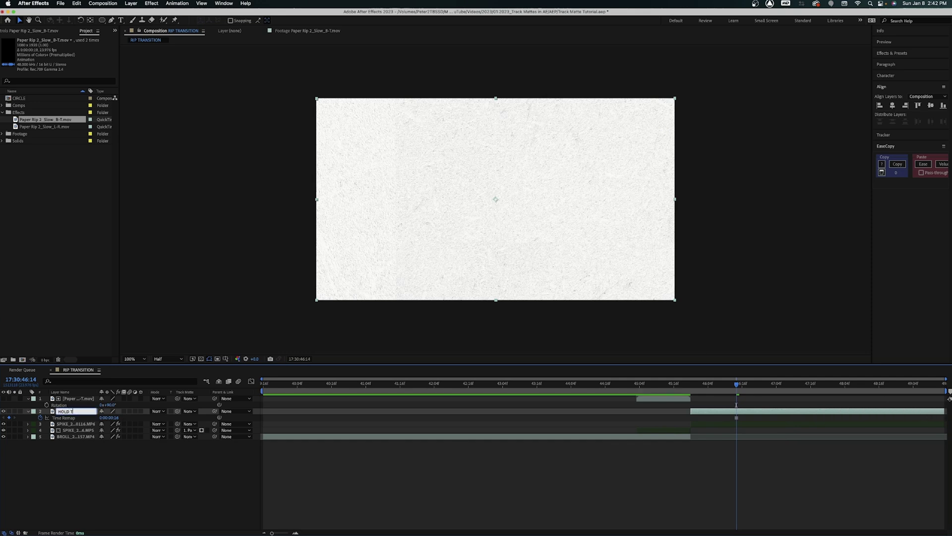
pyautogui.write('EXTURE')
pyautogui.press('Return')
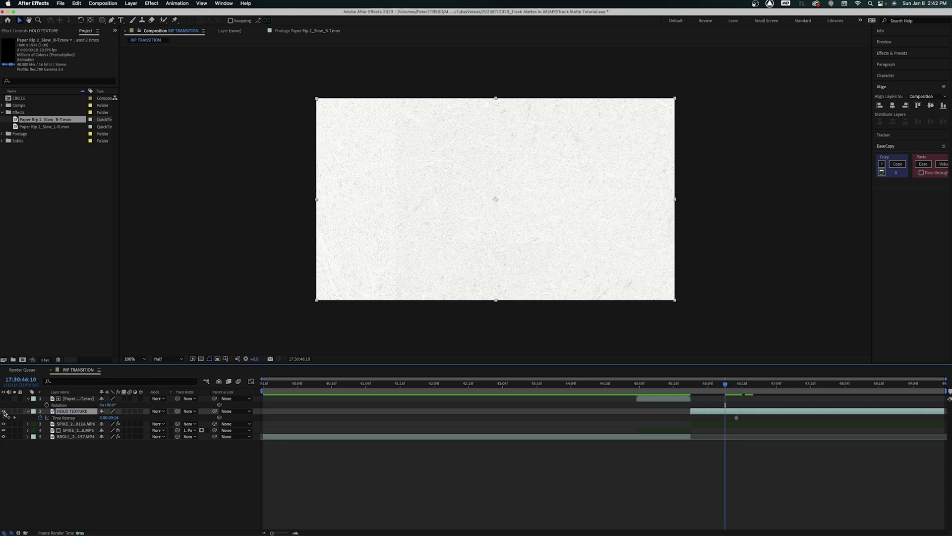
# Hide the HOLD TEXTURE layer and set it as the track matte of the second SPIKE part
pyautogui.click(4, 411)
pyautogui.click(75, 424)
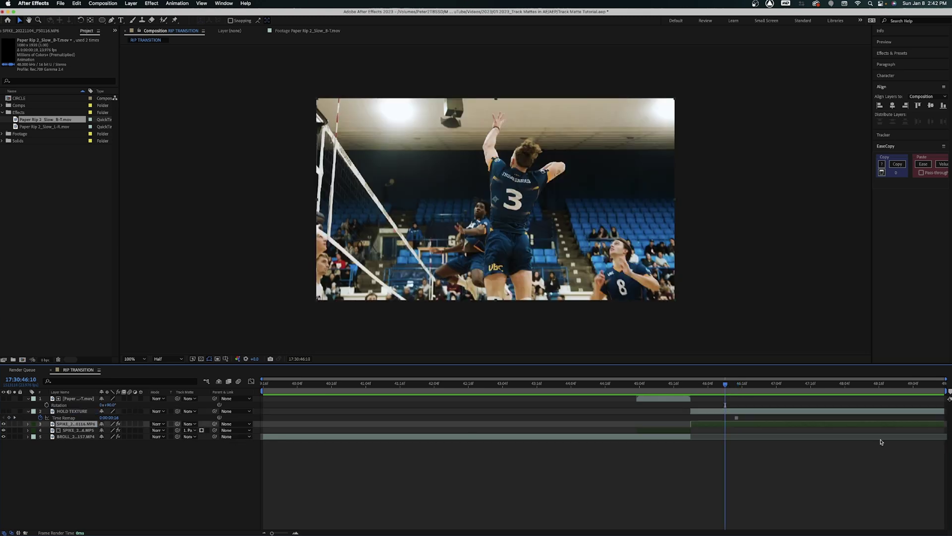
pyautogui.click(195, 425)
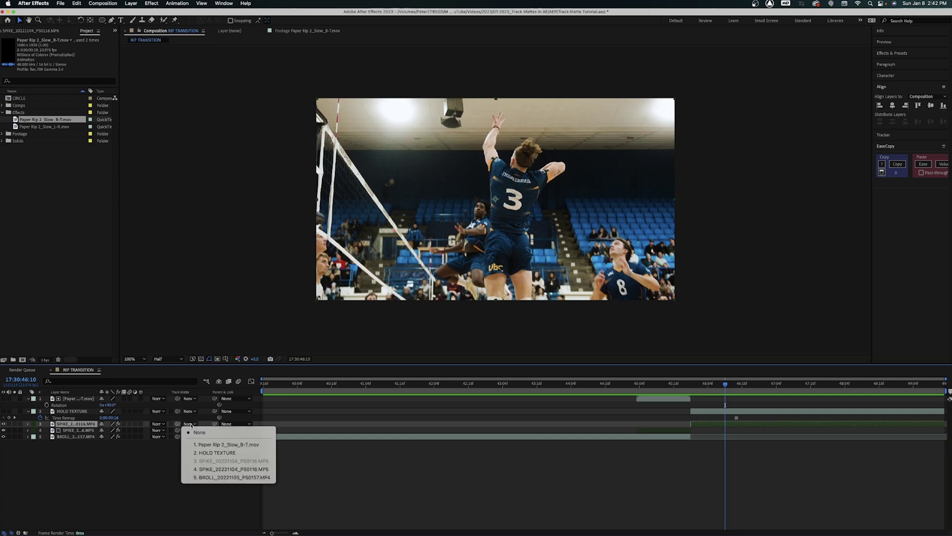
pyautogui.click(234, 453)
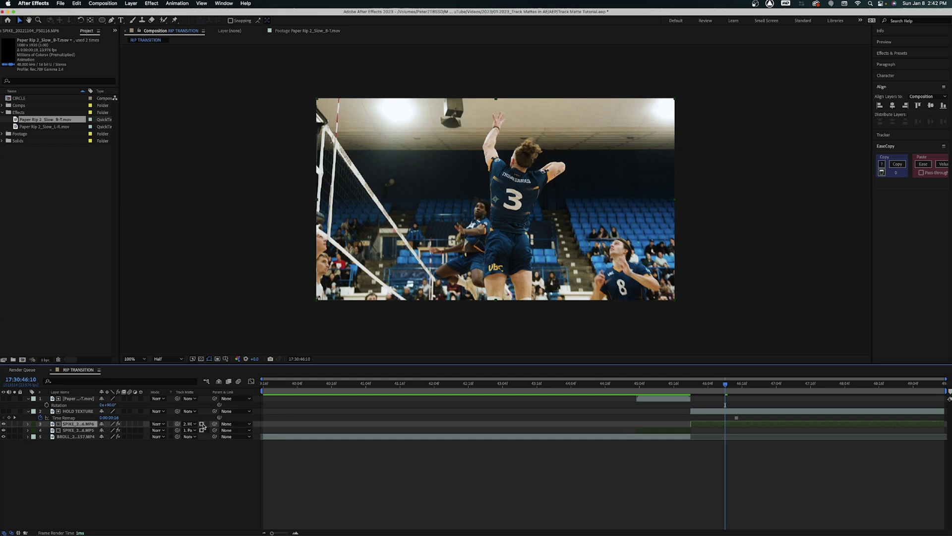
# Switch the second SPIKE part to a luma matte and toggle the HOLD TEXTURE layer's visibility to compare the texture at different frames
pyautogui.click(3, 411)
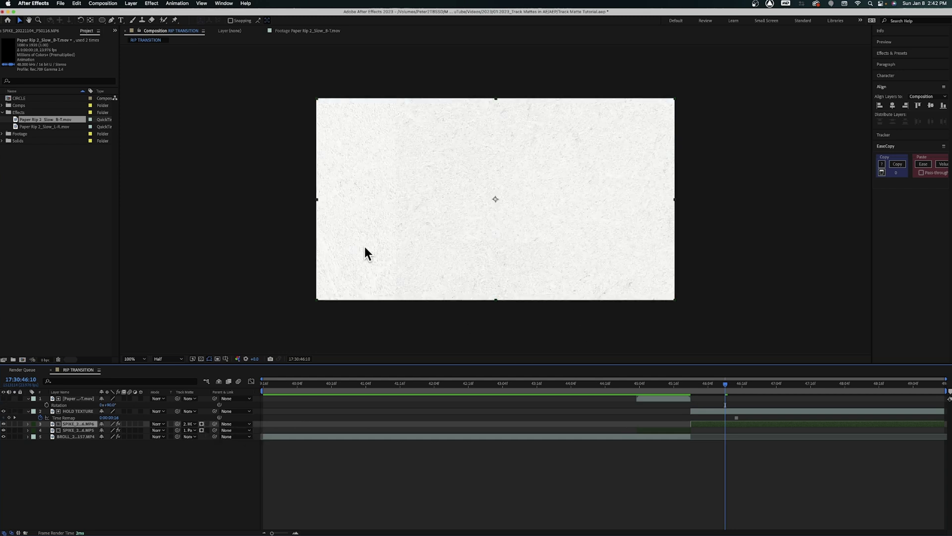
pyautogui.click(4, 411)
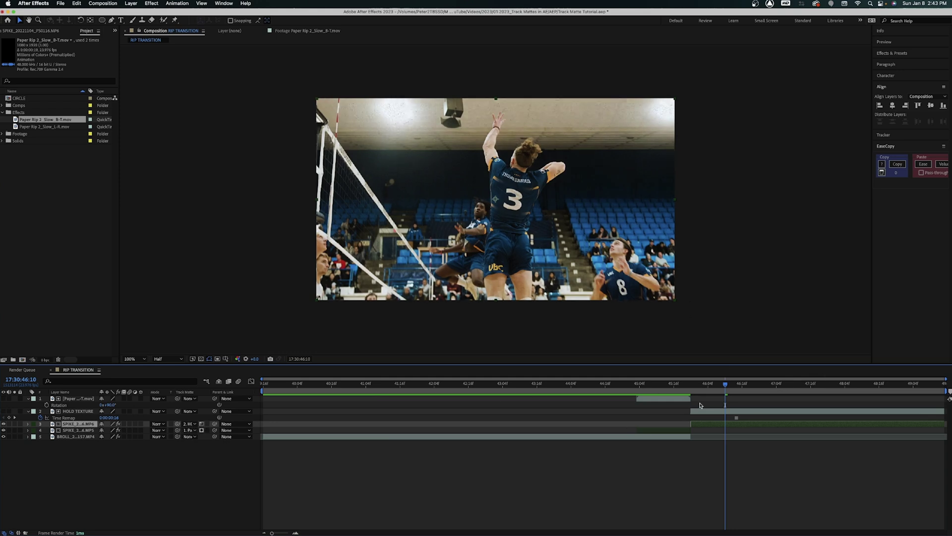
pyautogui.moveTo(725, 384); pyautogui.dragTo(763, 388)
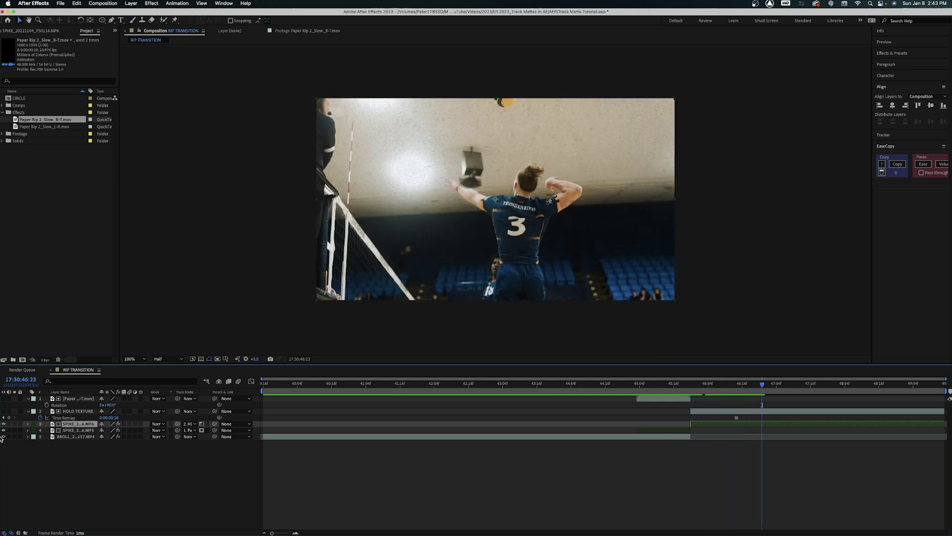
pyautogui.click(4, 411)
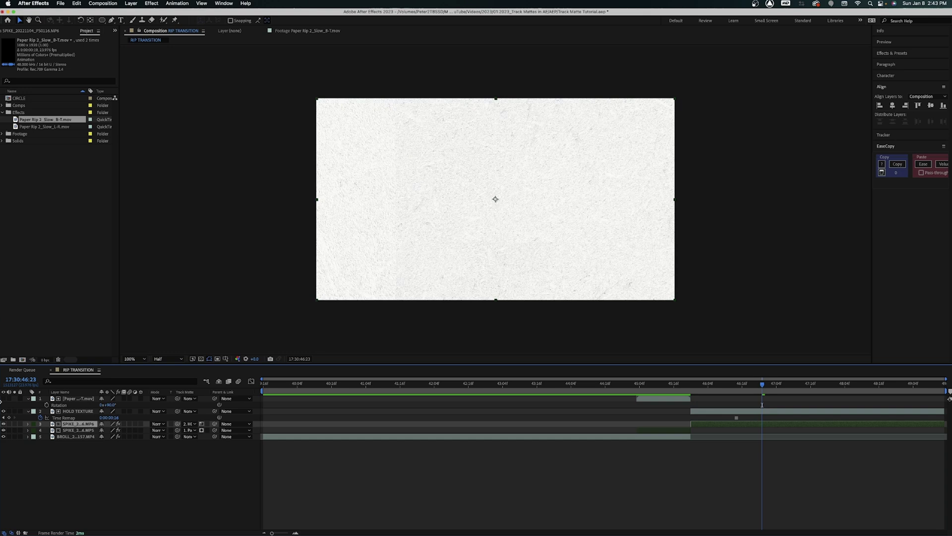
pyautogui.click(3, 412)
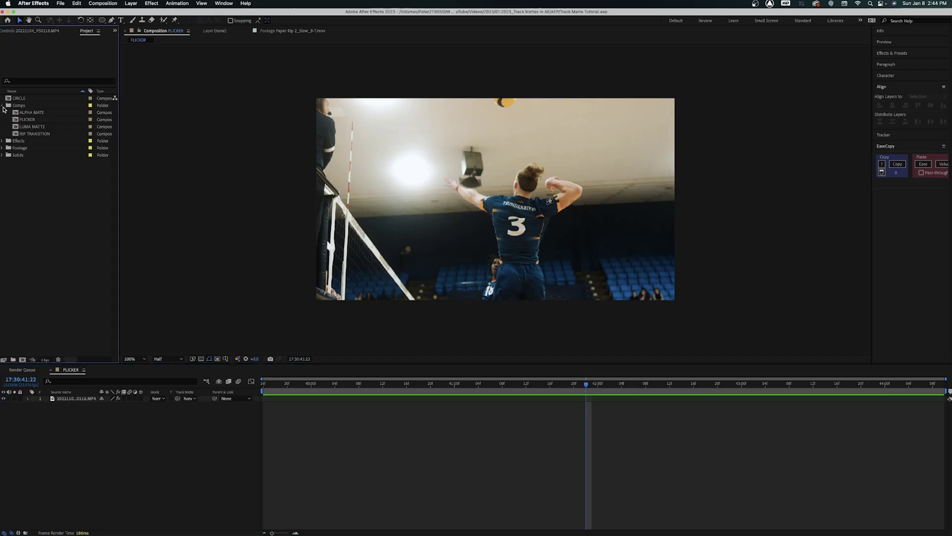
# Collapse the Comps folder and create a new composition named FLICKER
pyautogui.click(3, 106)
pyautogui.click(22, 359)
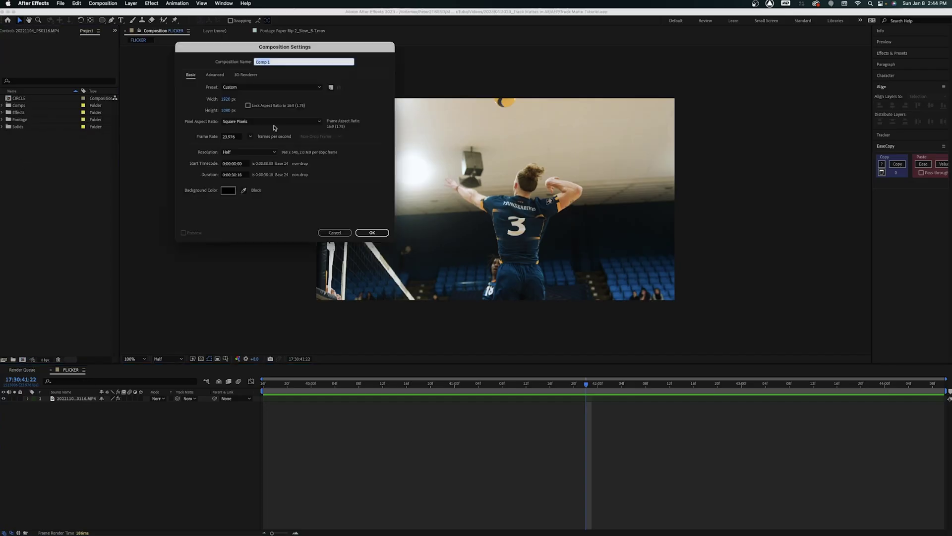
pyautogui.write('FLICKER')
pyautogui.press('Return')
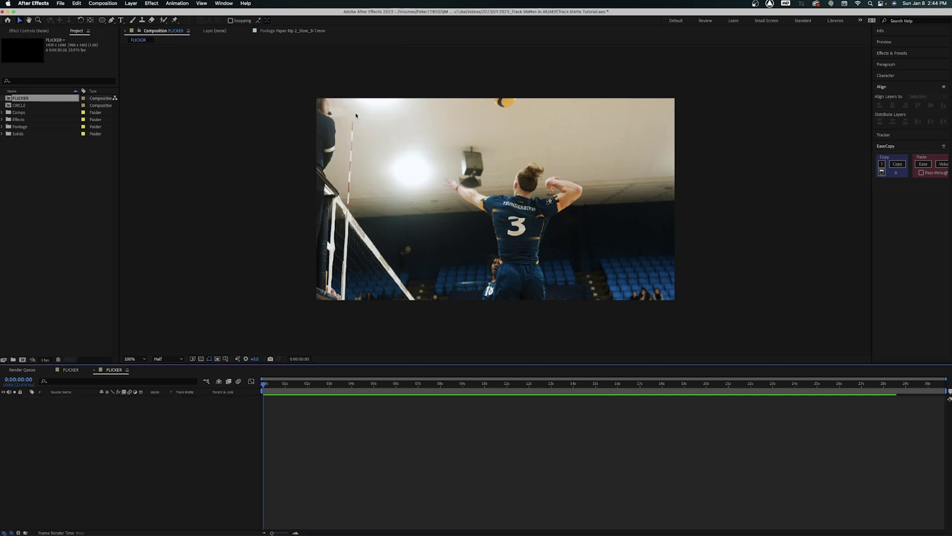
# Show the transparency grid and add a full-size black solid to the FLICKER composition
pyautogui.click(201, 358)
pyautogui.click(151, 2)
pyautogui.moveTo(139, 2)
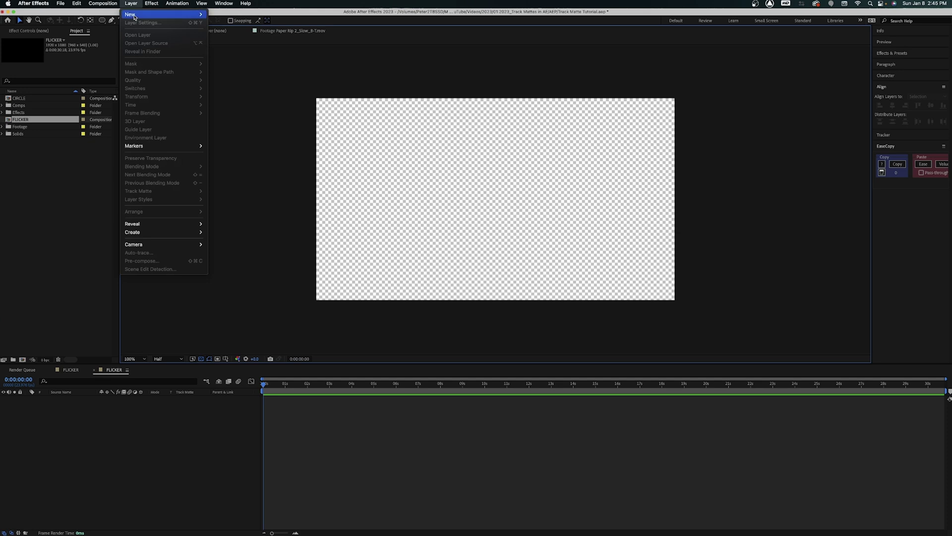
pyautogui.moveTo(164, 15)
pyautogui.click(250, 23)
pyautogui.click(379, 213)
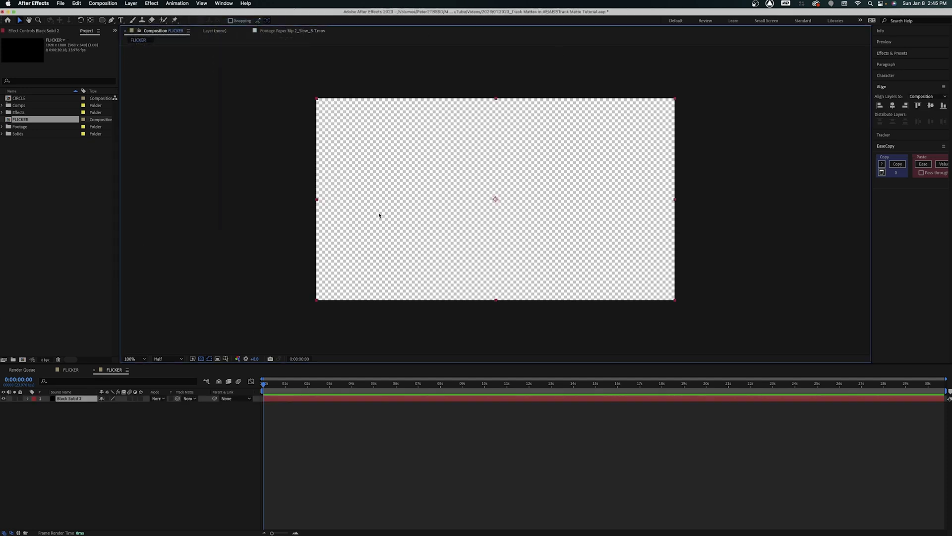
pyautogui.click(287, 384)
pyautogui.click(147, 437)
# Add a full-size white solid above the black solid in the FLICKER composition
pyautogui.click(140, 3)
pyautogui.moveTo(149, 11)
pyautogui.click(250, 23)
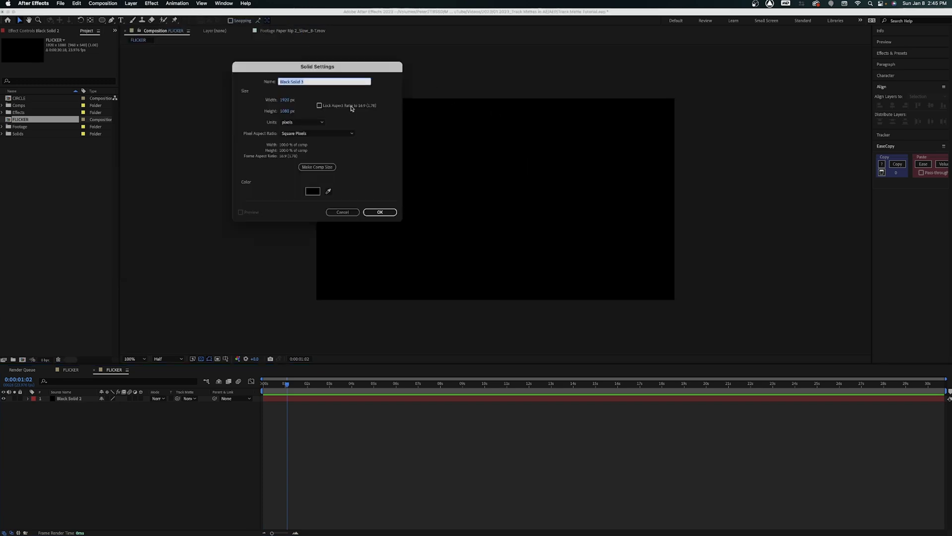
pyautogui.click(320, 189)
pyautogui.moveTo(238, 199); pyautogui.dragTo(164, 129)
pyautogui.click(382, 190)
pyautogui.click(379, 211)
pyautogui.click(302, 384)
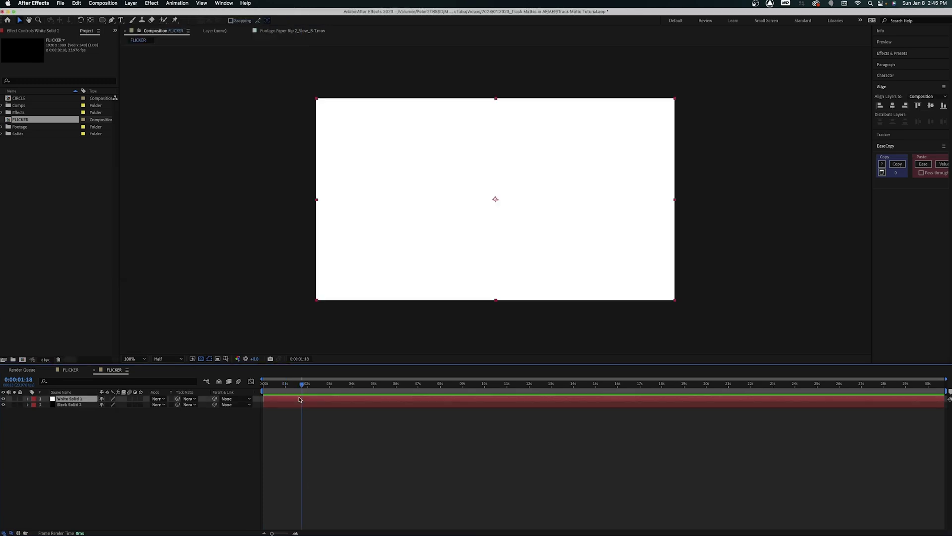
# Apply Venetian Blinds to the white solid with 9% transition completion and a width of 5
pyautogui.hotkey('ctrl', 'space')
pyautogui.write('ven')
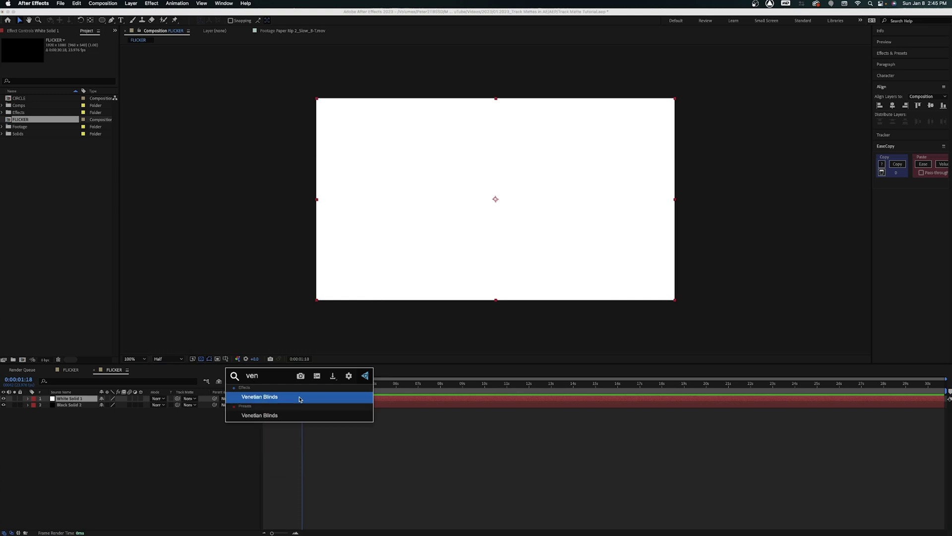
pyautogui.click(259, 397)
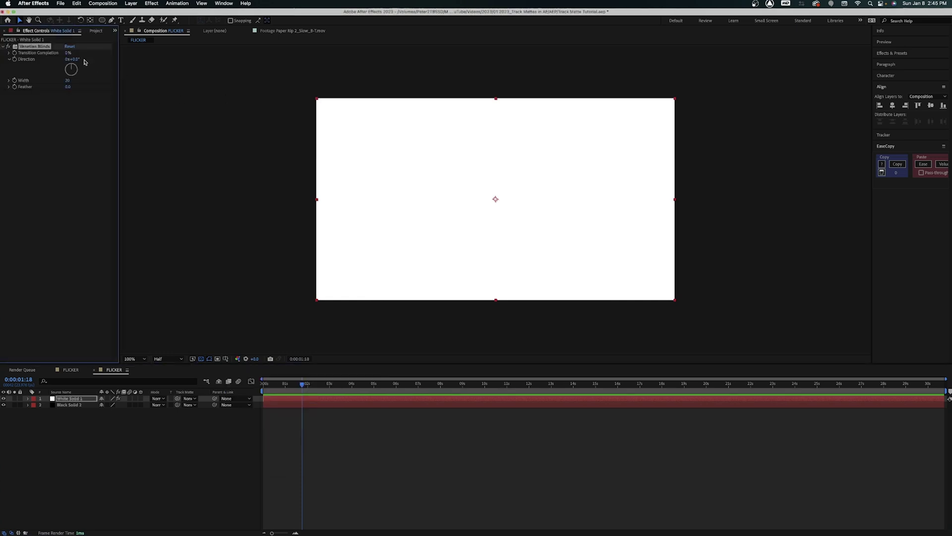
pyautogui.moveTo(65, 54); pyautogui.dragTo(56, 73)
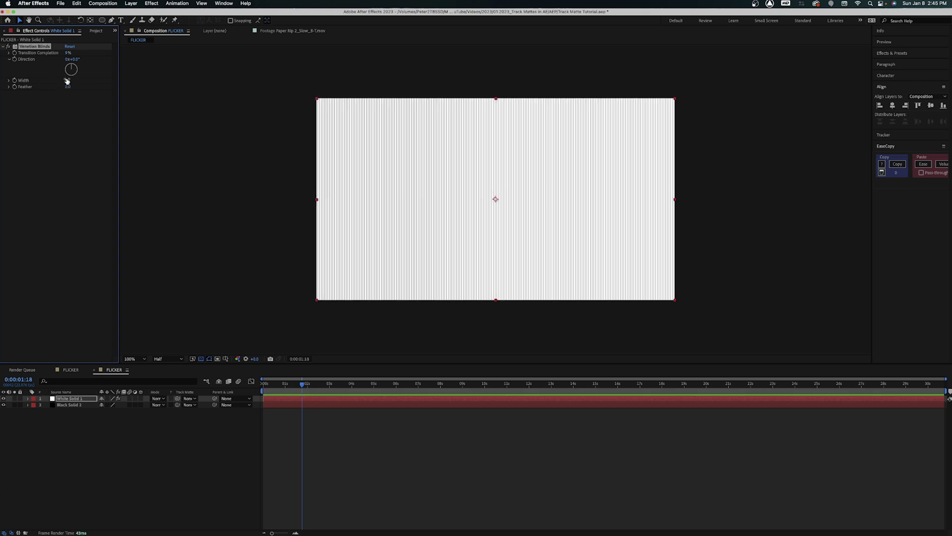
pyautogui.click(162, 452)
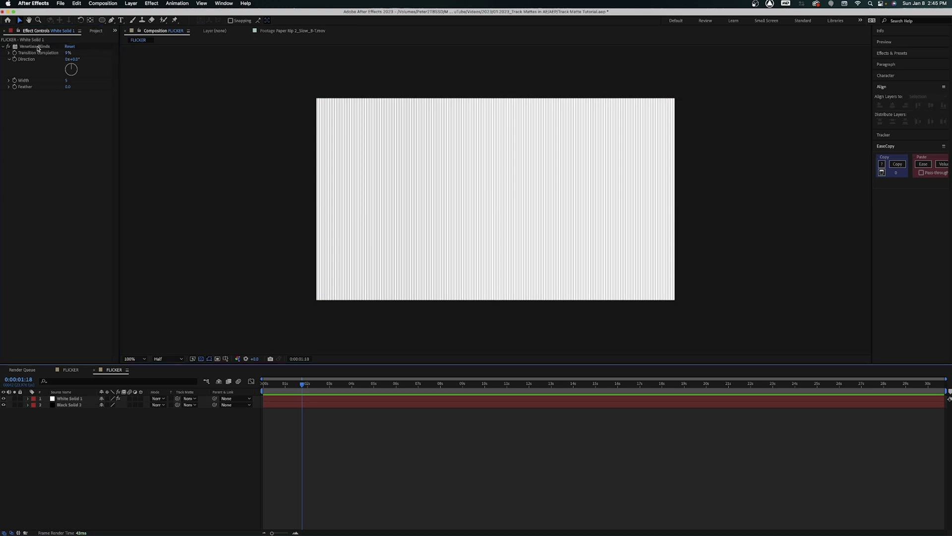
# Apply a second Venetian Blinds effect to the white solid and set its transition completion to 9%
pyautogui.click(74, 399)
pyautogui.hotkey('ctrl', 'space')
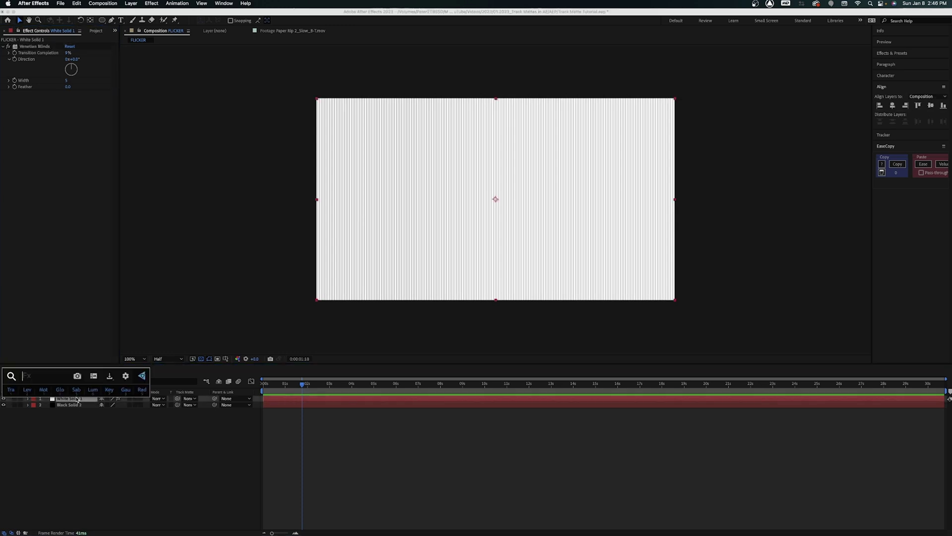
pyautogui.write('vene')
pyautogui.press('Return')
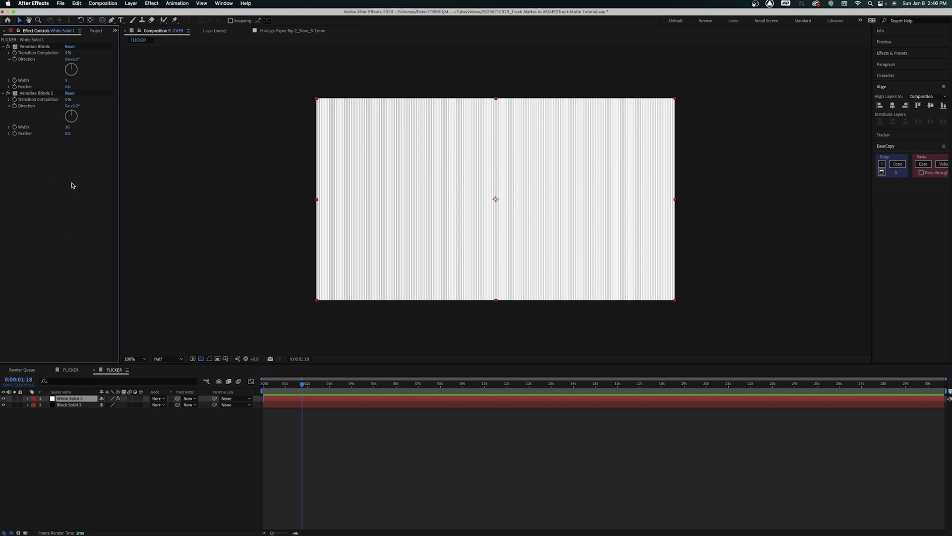
pyautogui.click(66, 100)
pyautogui.press('Return')
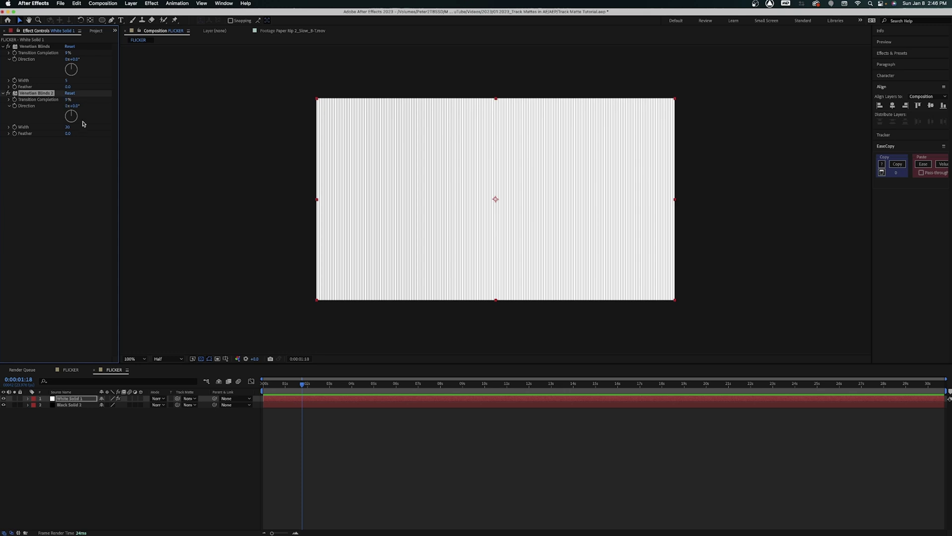
# Set the second Venetian Blinds effect's direction to 90° and its width to 5
pyautogui.click(77, 105)
pyautogui.press('Return')
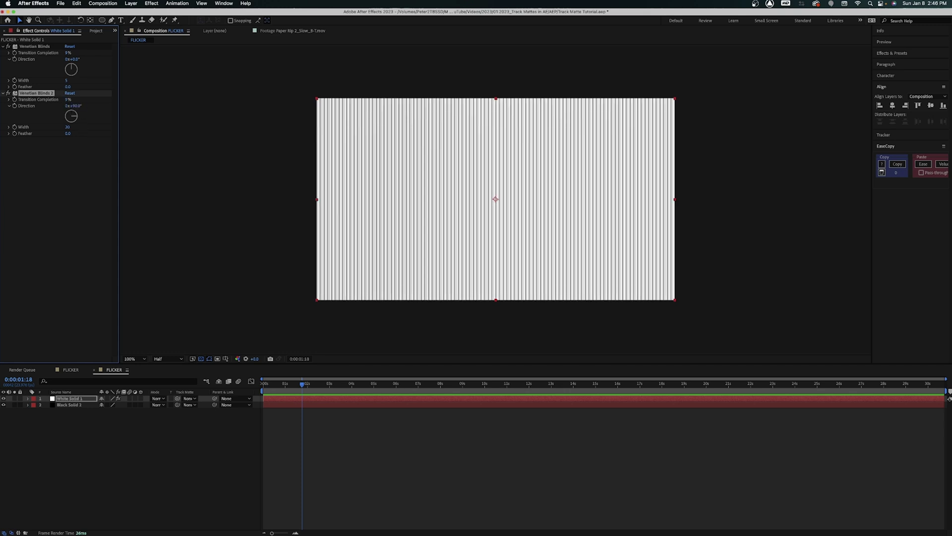
pyautogui.click(68, 127)
pyautogui.press('Return')
pyautogui.click(92, 220)
# Apply Lumetri Color to the white solid and keyframe its Exposure at 0.1 at the start of the composition
pyautogui.moveTo(302, 384); pyautogui.dragTo(254, 392)
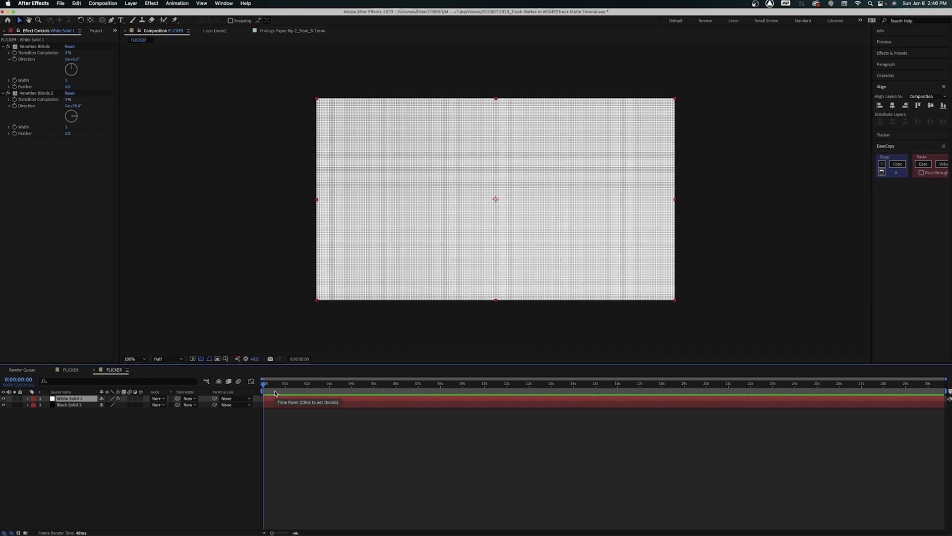
pyautogui.hotkey('ctrl', 'space')
pyautogui.write('lumetri')
pyautogui.press('Return')
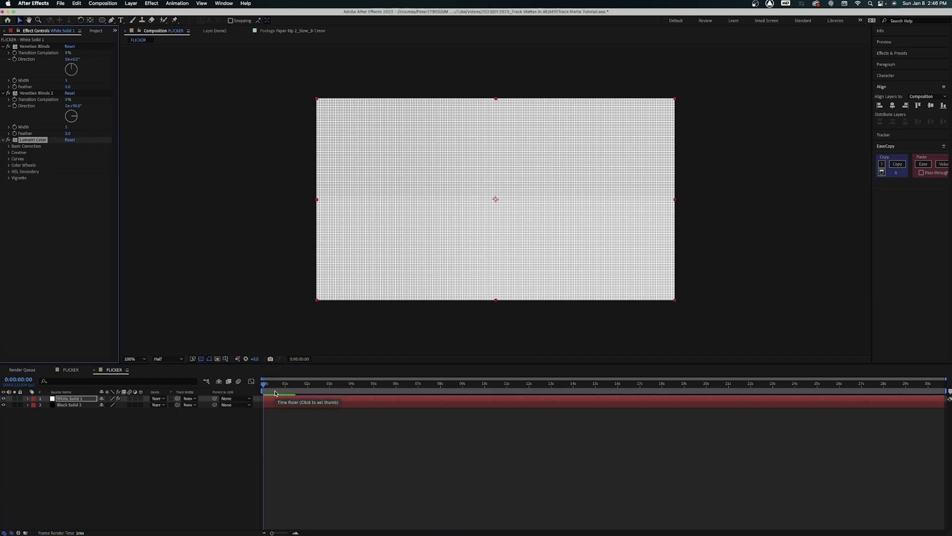
pyautogui.click(9, 146)
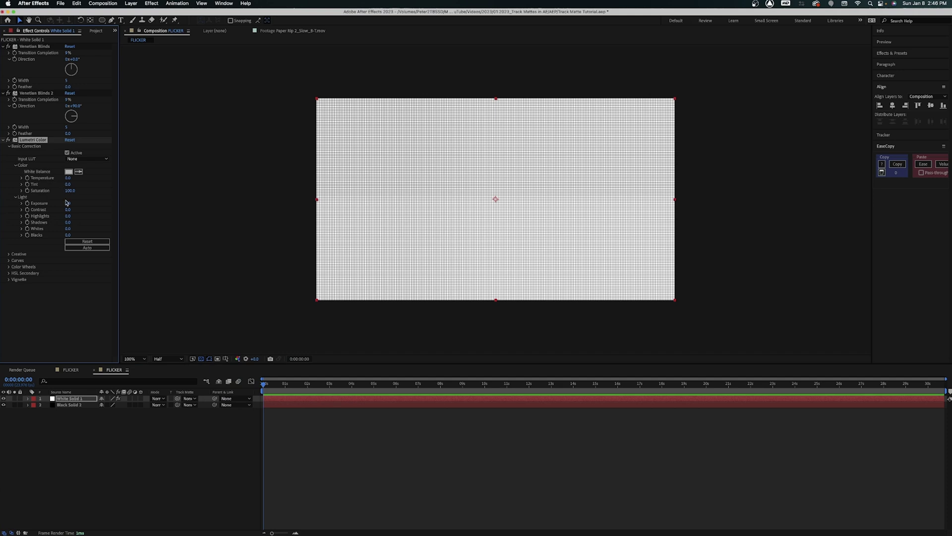
pyautogui.moveTo(72, 208); pyautogui.dragTo(74, 207)
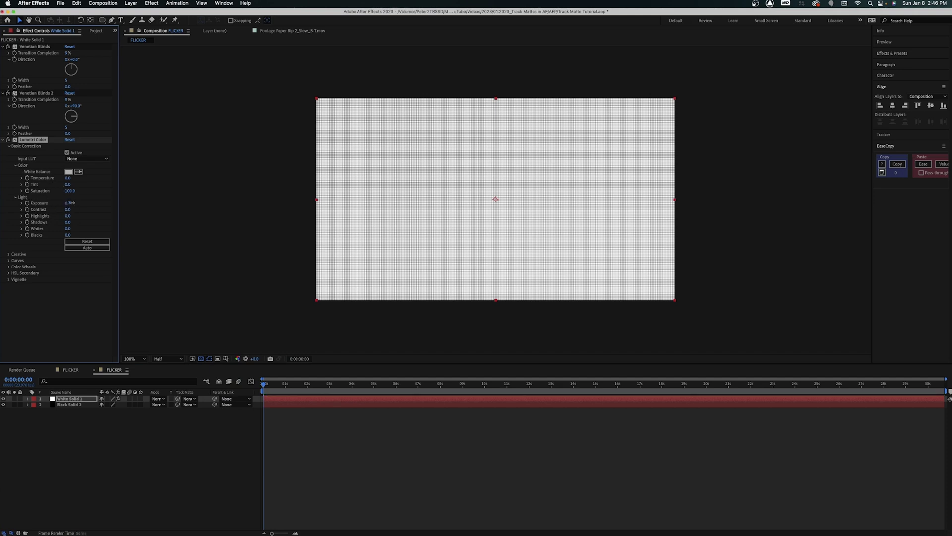
# Reveal the white solid's keyframed Exposure and give it the expression wiggle(10,1)
pyautogui.click(67, 399)
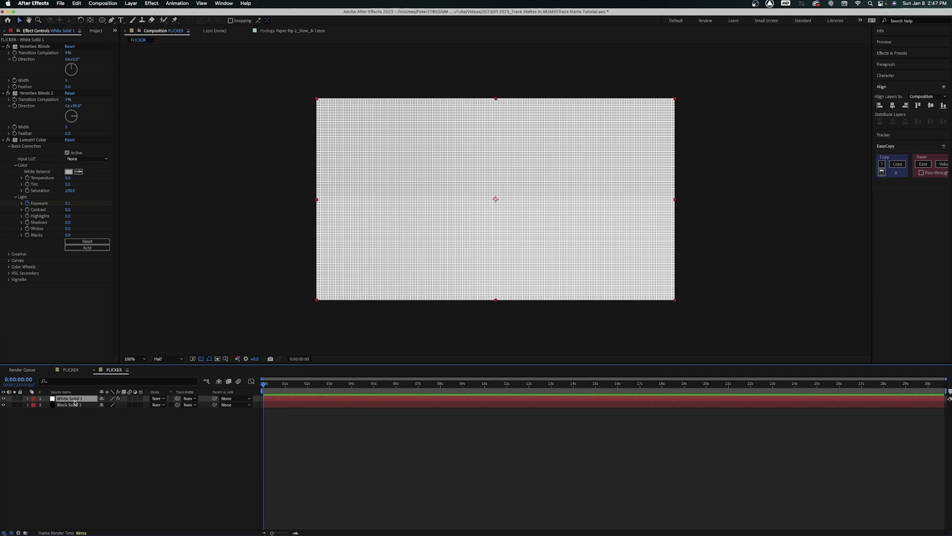
pyautogui.press('u')
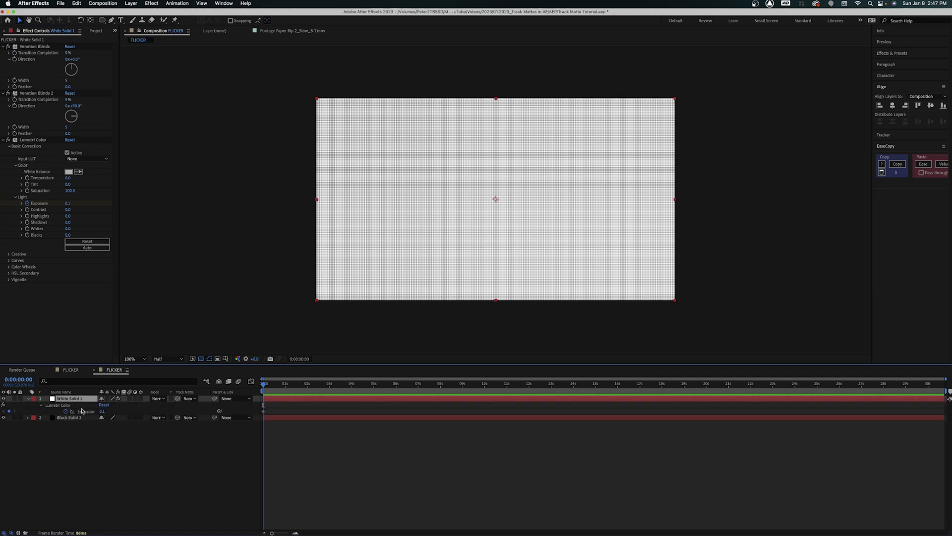
pyautogui.click(80, 411)
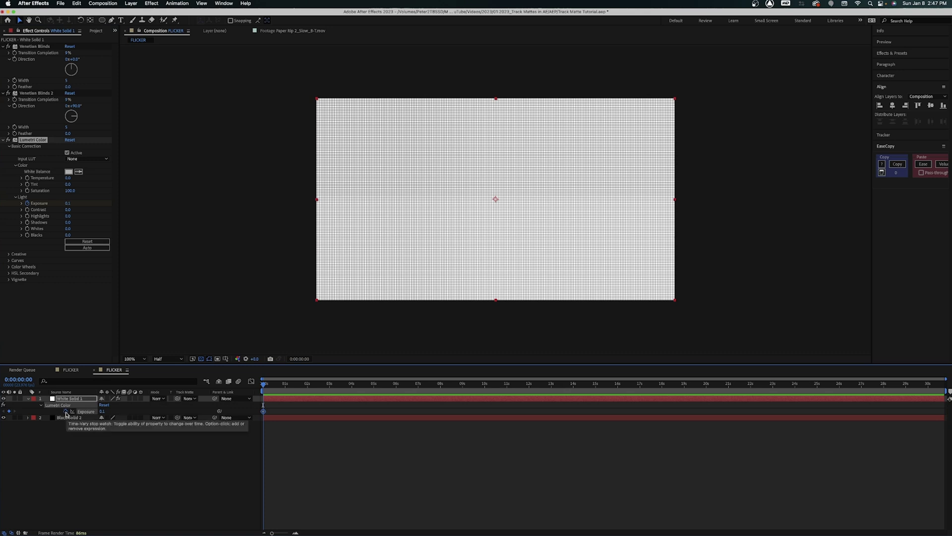
pyautogui.keyDown('alt'); pyautogui.click(66, 412); pyautogui.keyUp('alt')
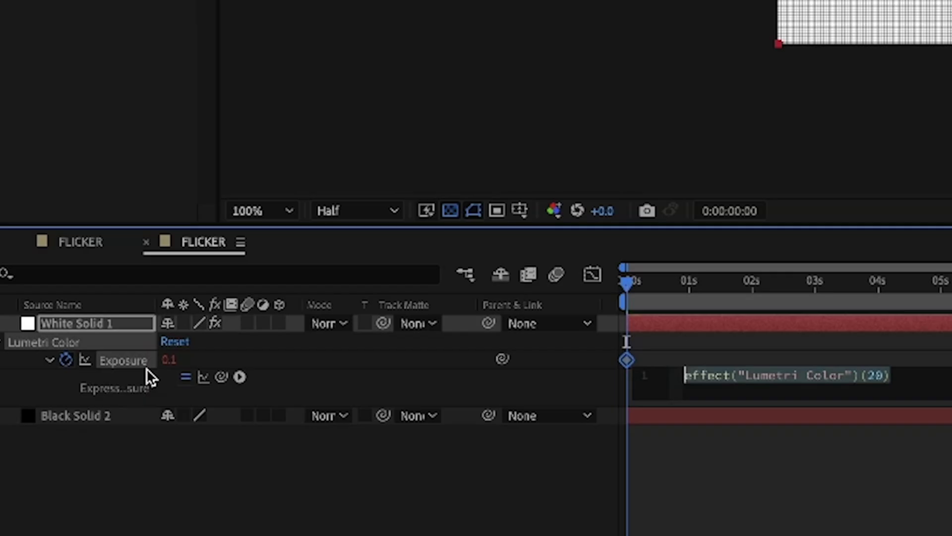
pyautogui.write('wiggle')
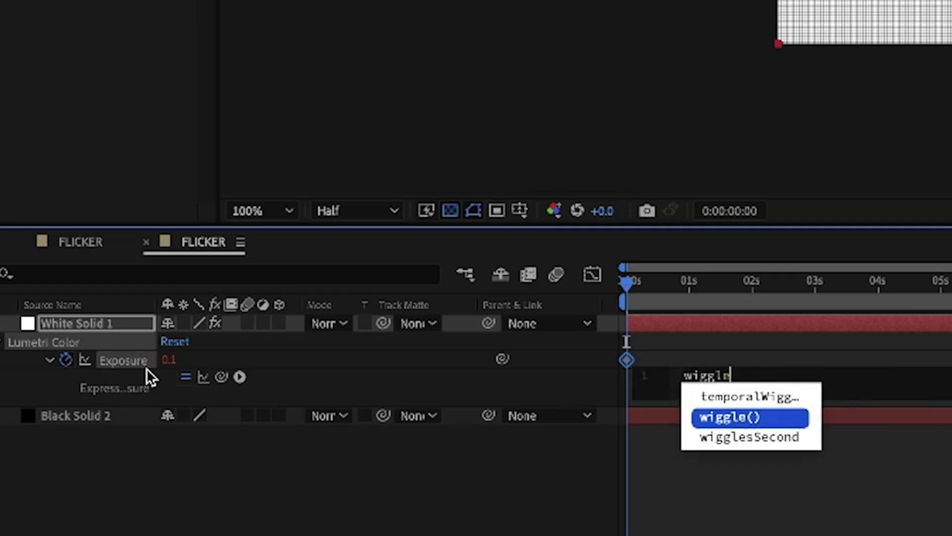
pyautogui.press('Return')
pyautogui.write('10,')
pyautogui.write(' .')
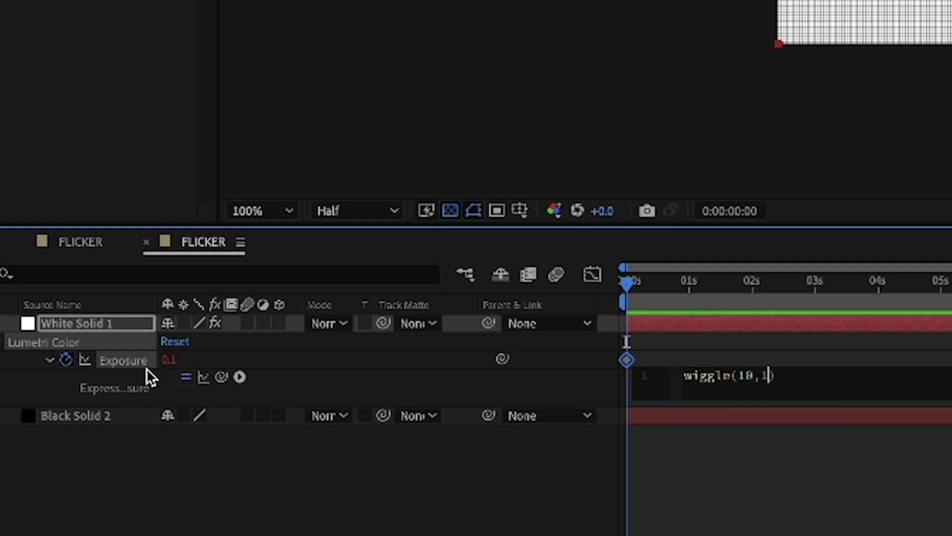
pyautogui.click(888, 481)
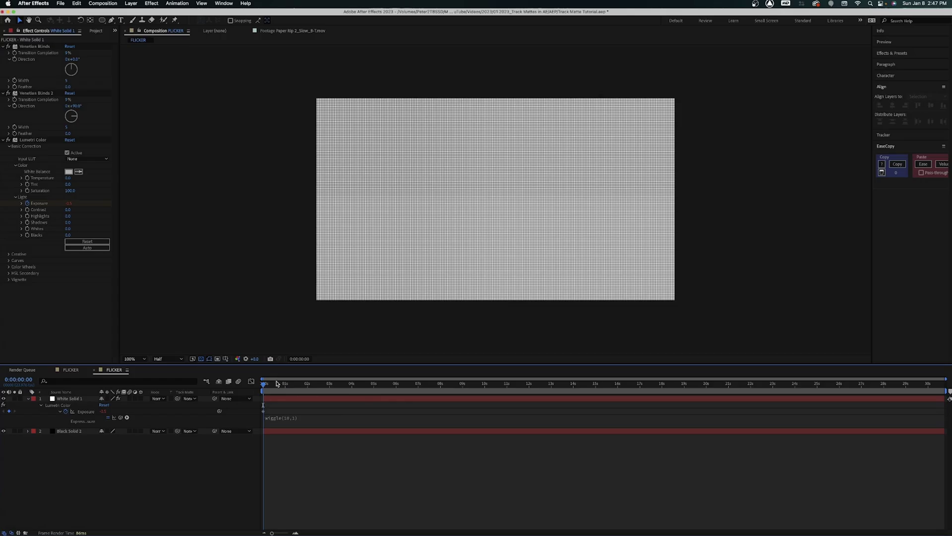
# Play back the FLICKER composition from the start to check the wiggling exposure
pyautogui.press('space')
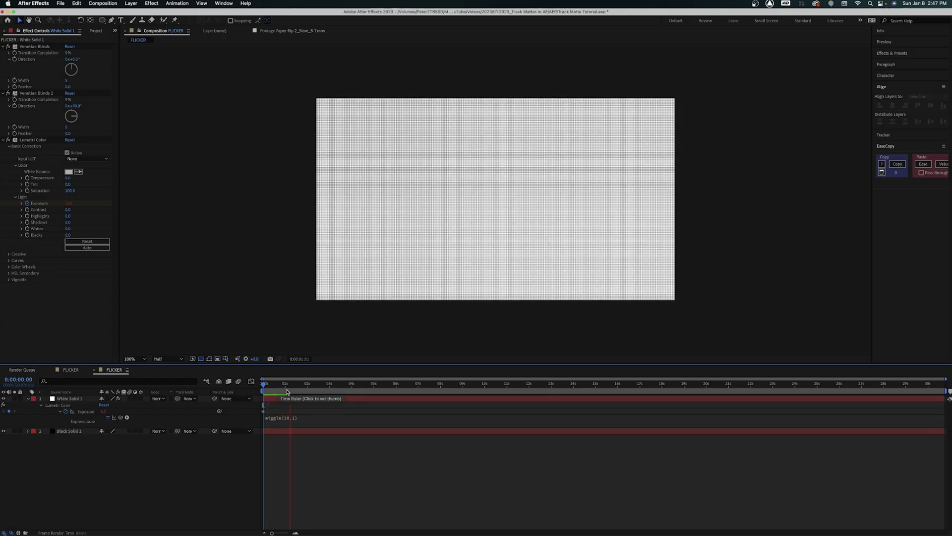
pyautogui.click(317, 392)
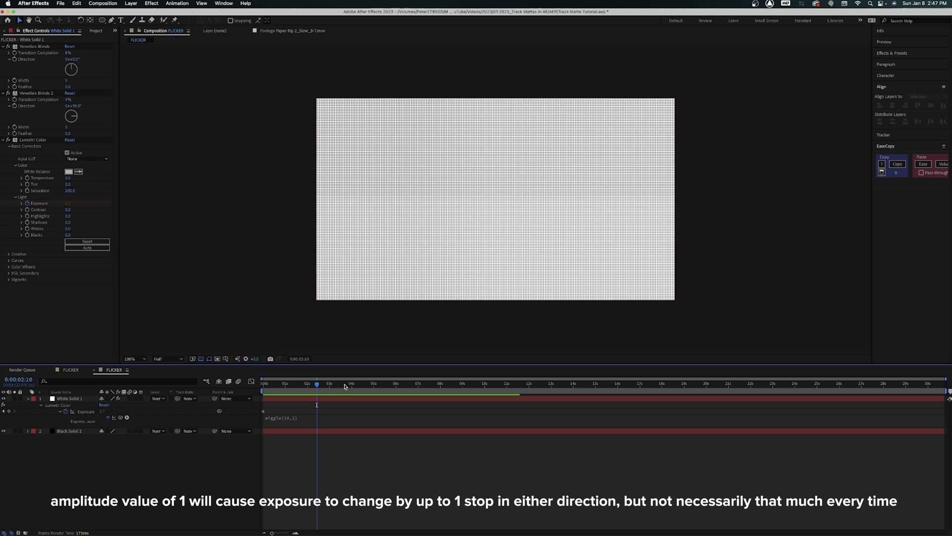
pyautogui.press('Home')
pyautogui.press('space')
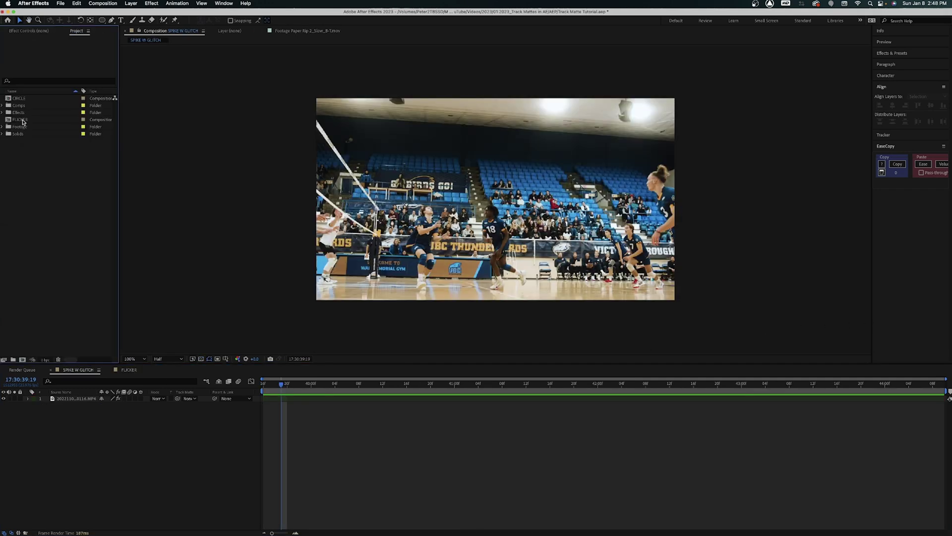
# Place the FLICKER composition above the footage in SPIKE W GLITCH, assign it as the footage's luma track matte and preview the result
pyautogui.moveTo(23, 122); pyautogui.dragTo(119, 399)
pyautogui.press('space')
pyautogui.press('space')
pyautogui.click(189, 405)
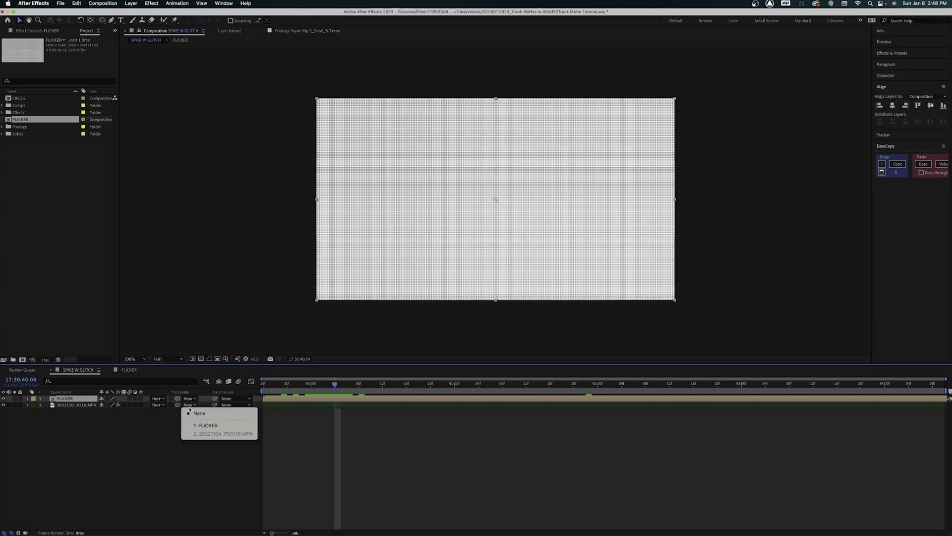
pyautogui.click(221, 428)
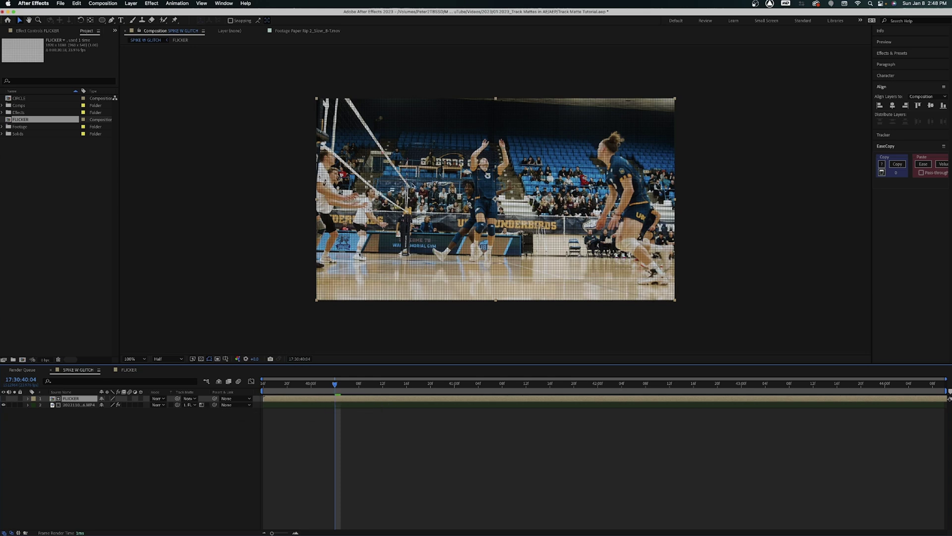
pyautogui.press('space')
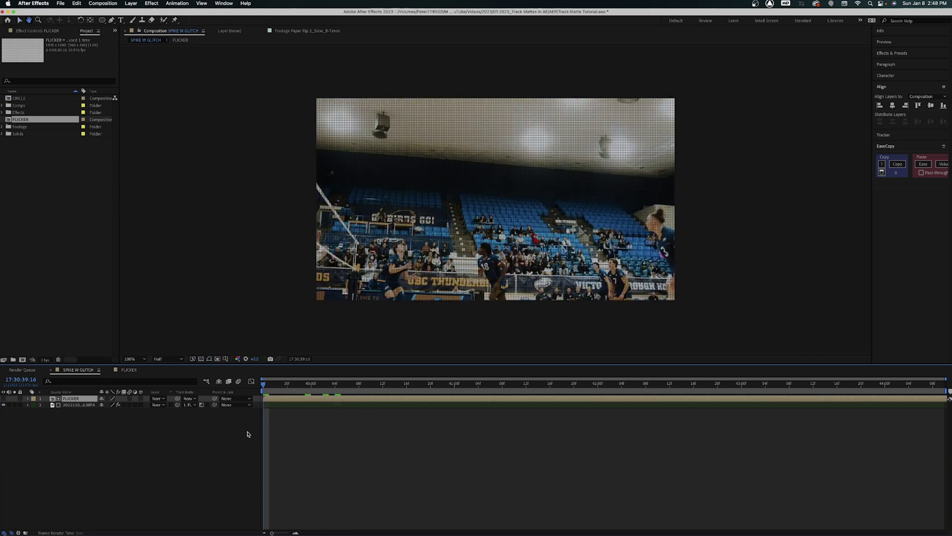